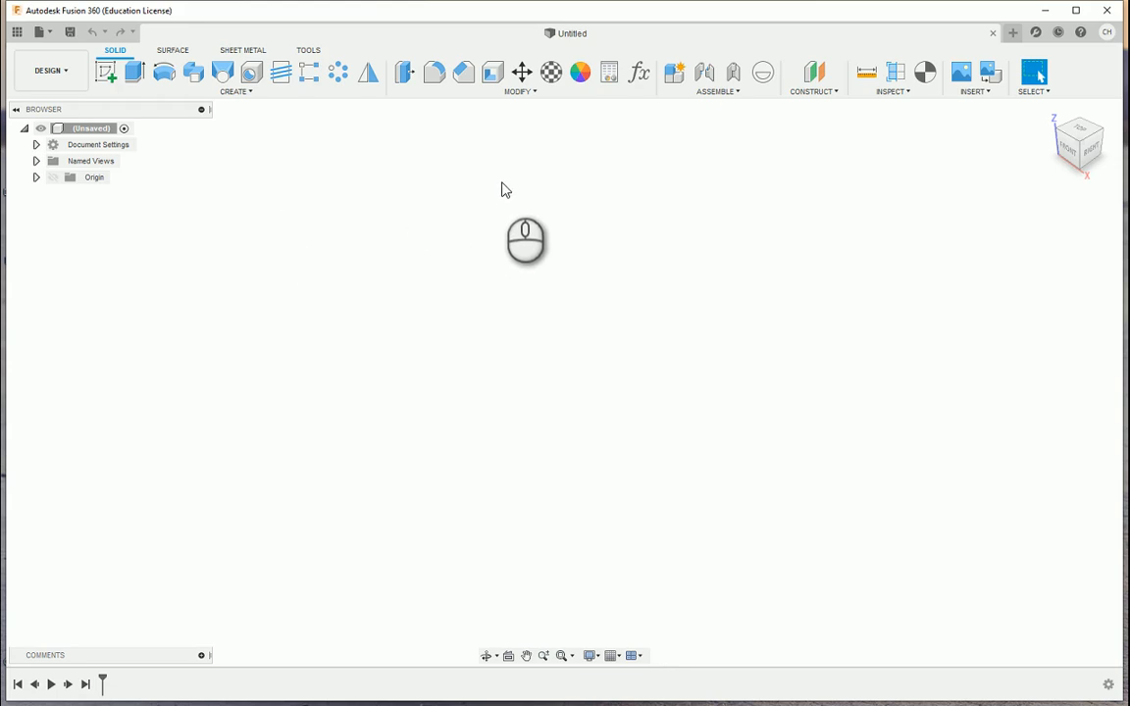
Step: Create and activate a new empty component named Pear Cam
{"action": "left_click", "coordinate": [674, 79]}
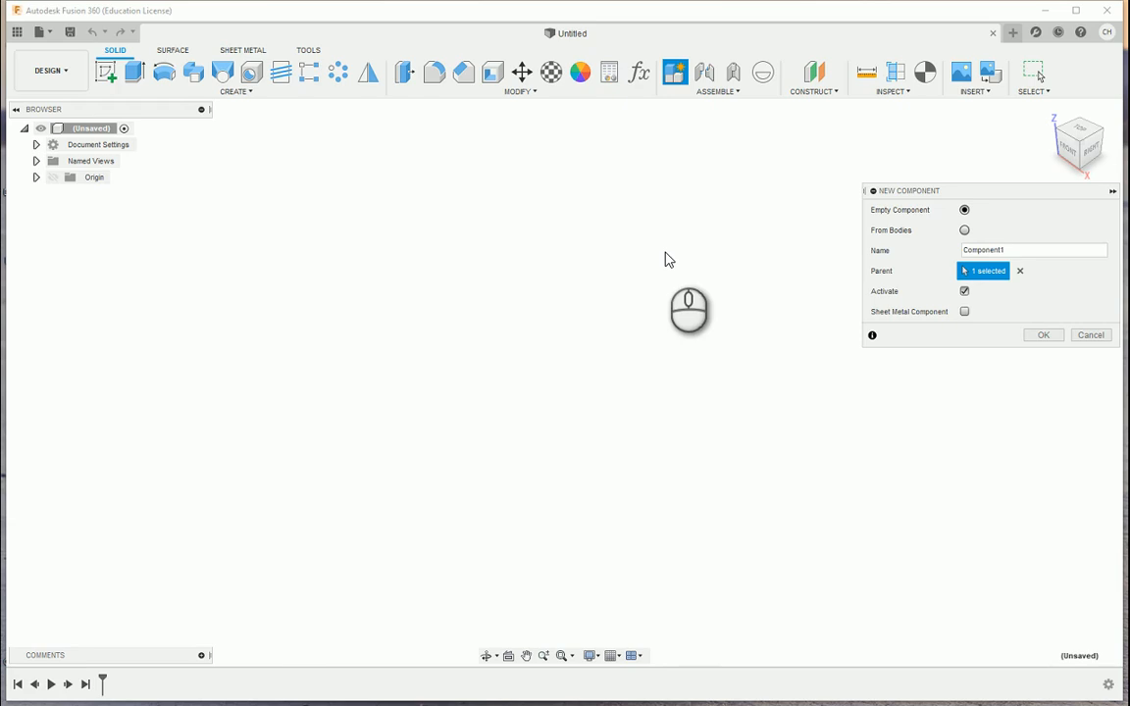
{"action": "double_click", "coordinate": [1024, 249]}
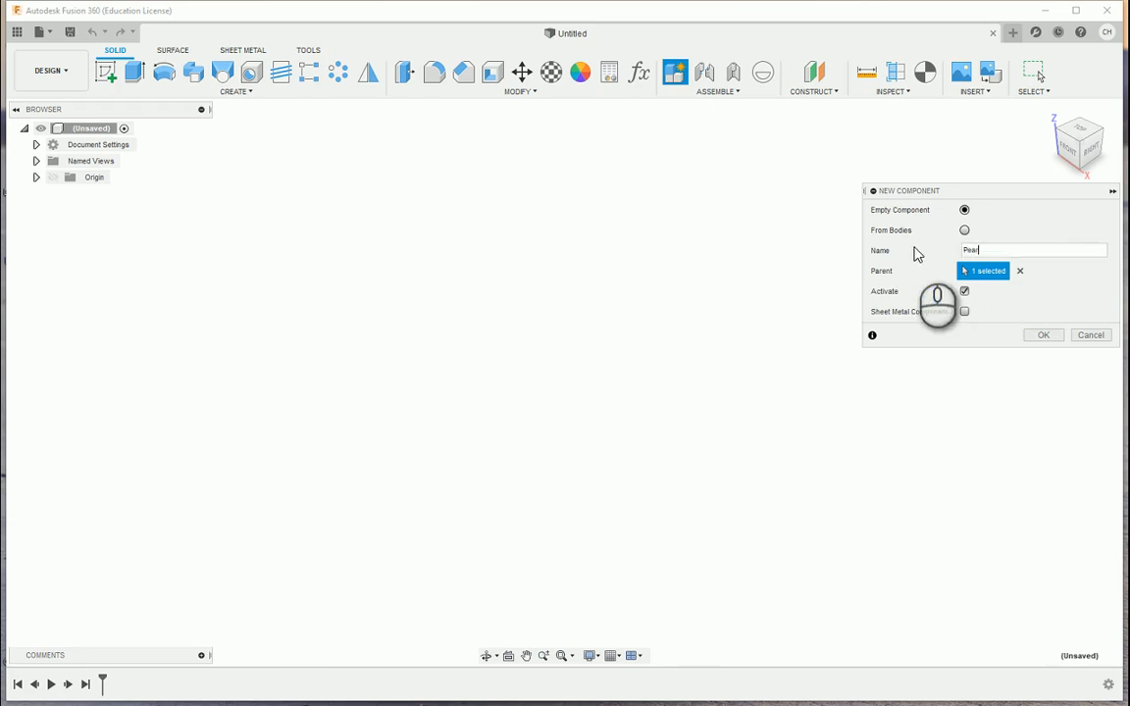
{"action": "left_click", "coordinate": [1043, 334]}
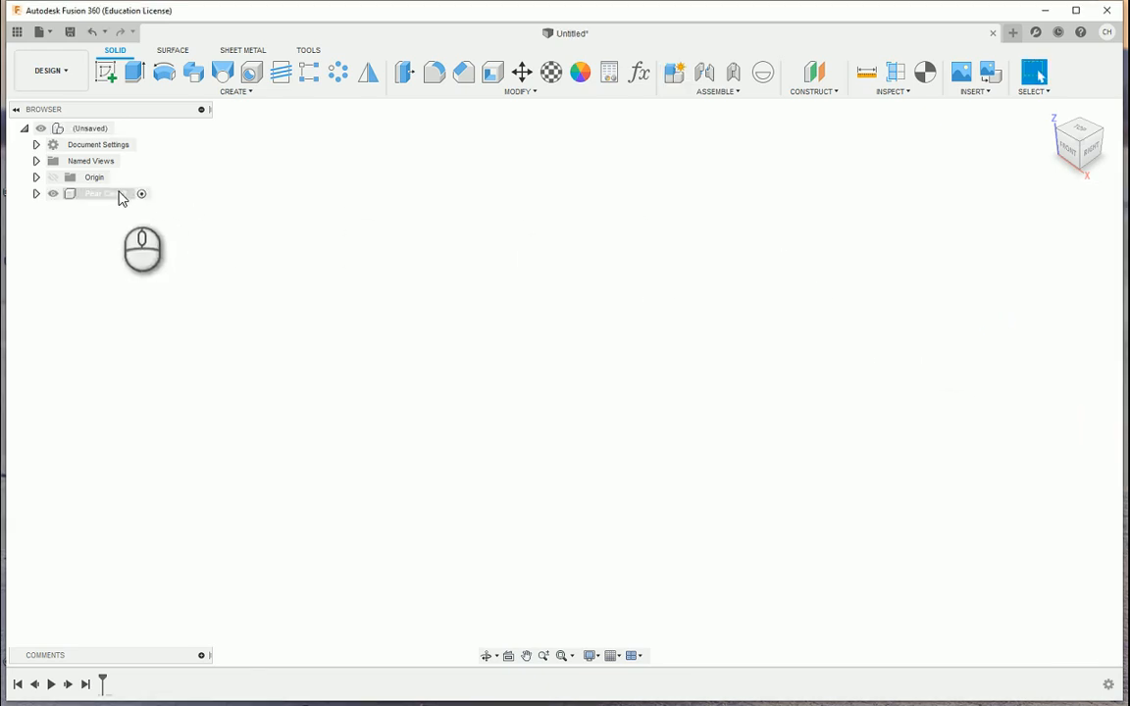
Step: Add a user parameter named Dia in inches with expression 1.0 and the comment Nominal Diameter
{"action": "left_click", "coordinate": [639, 73]}
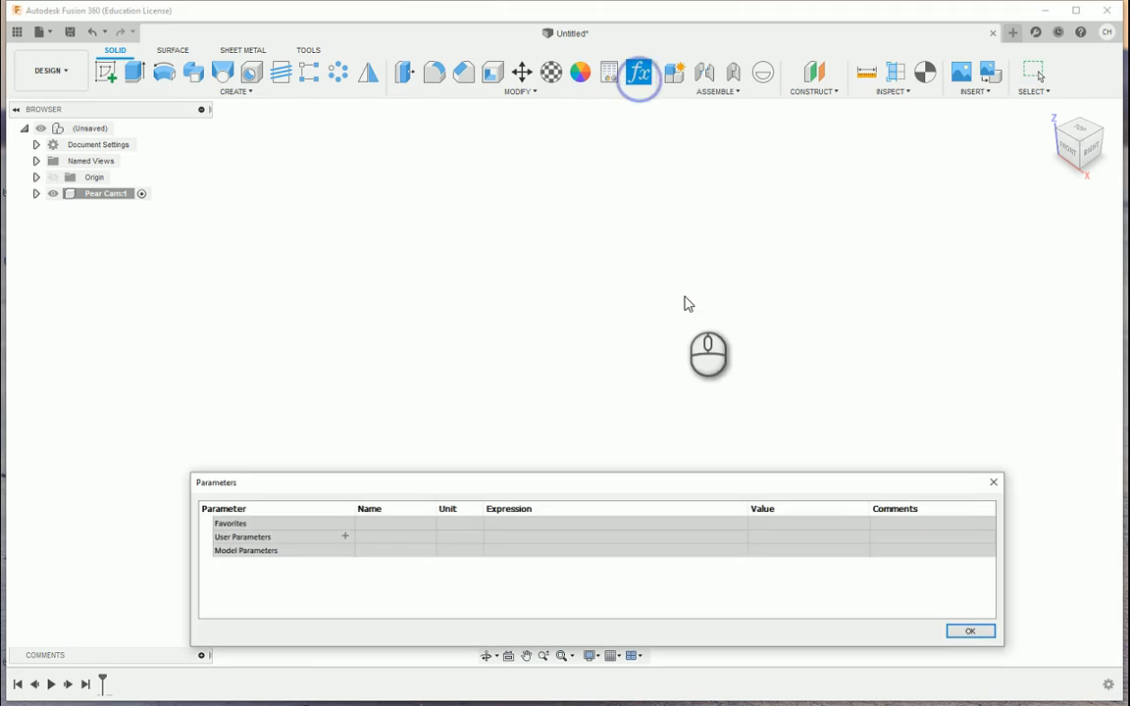
{"action": "left_click_drag", "start_coordinate": [381, 482], "coordinate": [398, 182]}
{"action": "left_click", "coordinate": [363, 229]}
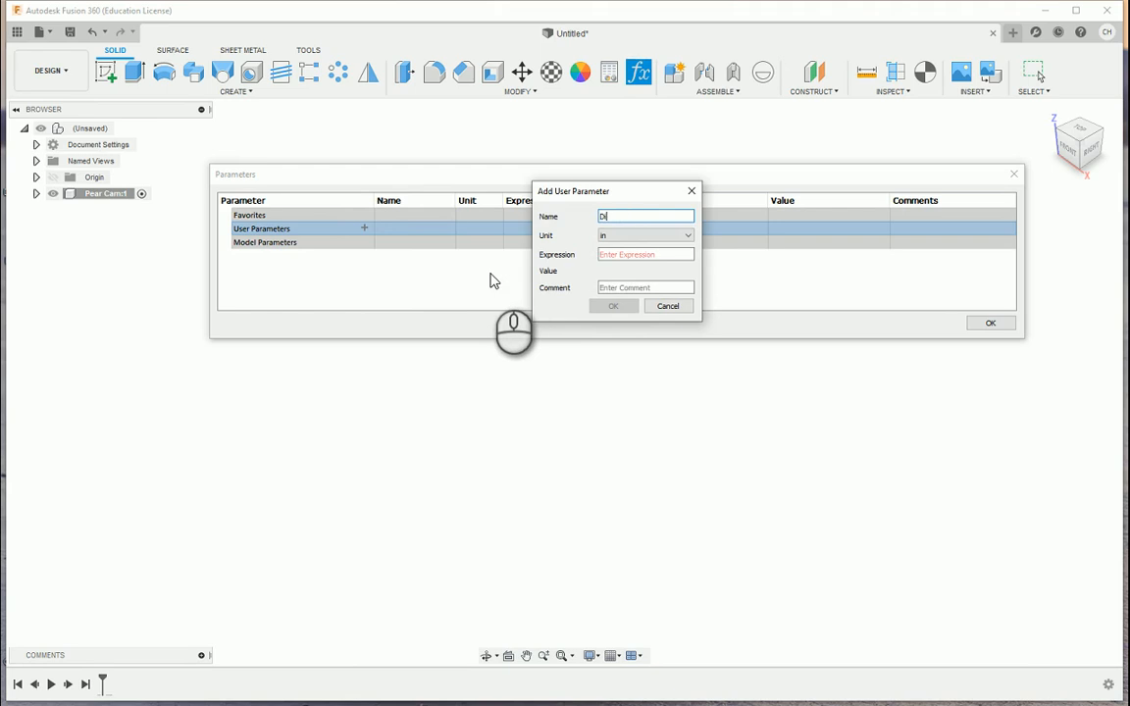
{"action": "left_click", "coordinate": [631, 254]}
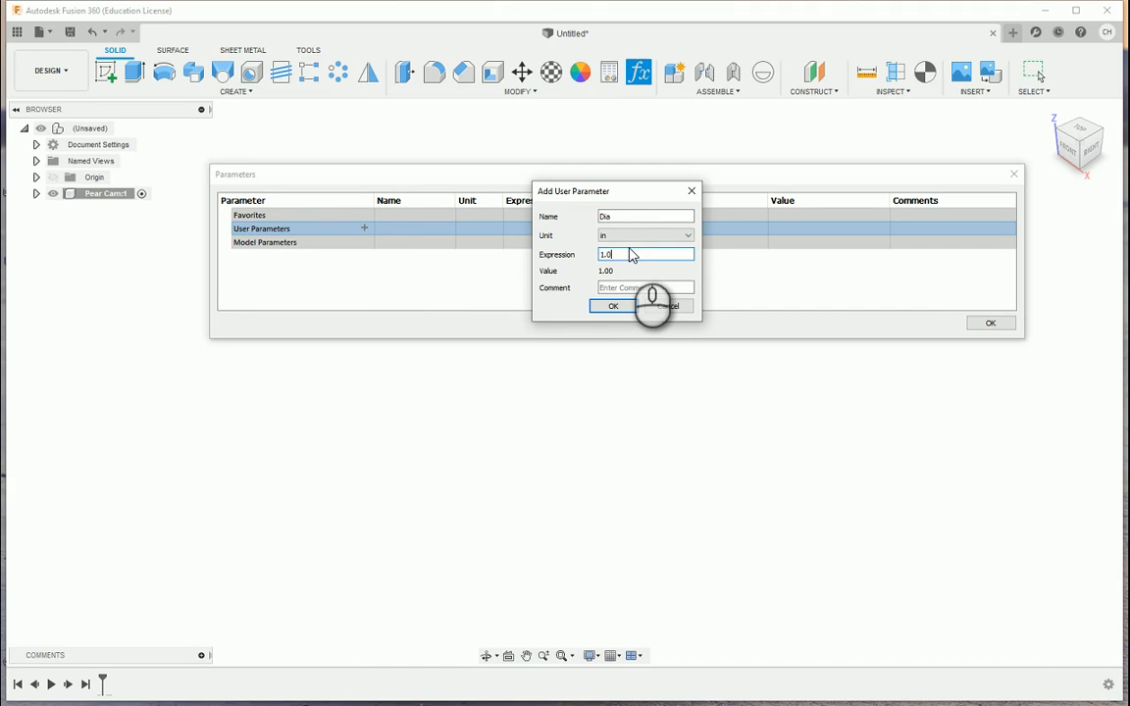
{"action": "left_click", "coordinate": [620, 288]}
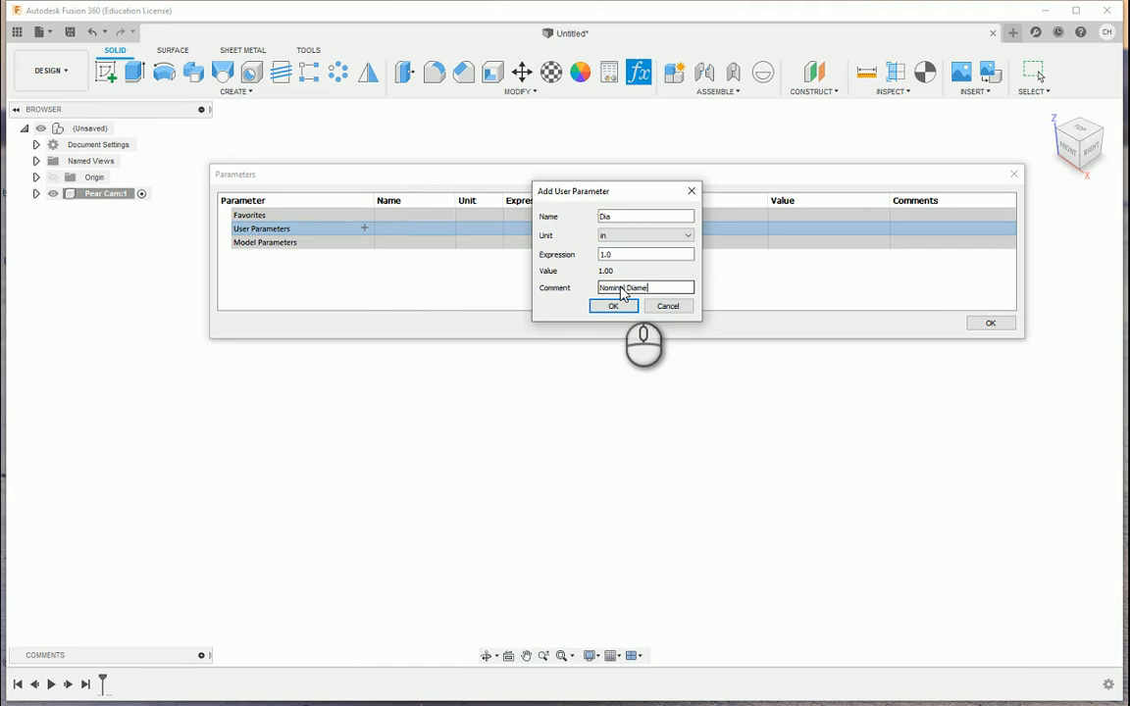
{"action": "left_click", "coordinate": [612, 305]}
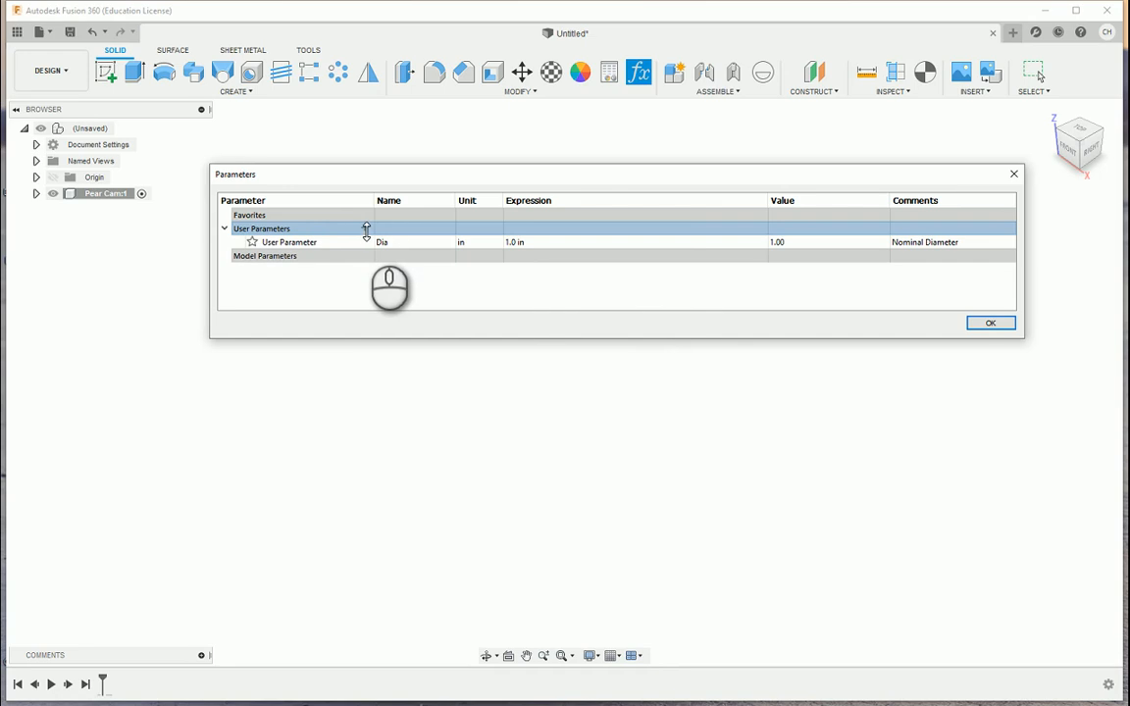
Step: Add user parameters AxleDia at 0.25 in, commented Axle Diameter, and Thk at 3/16 in, commented Cam Thickness
{"action": "left_click", "coordinate": [364, 228]}
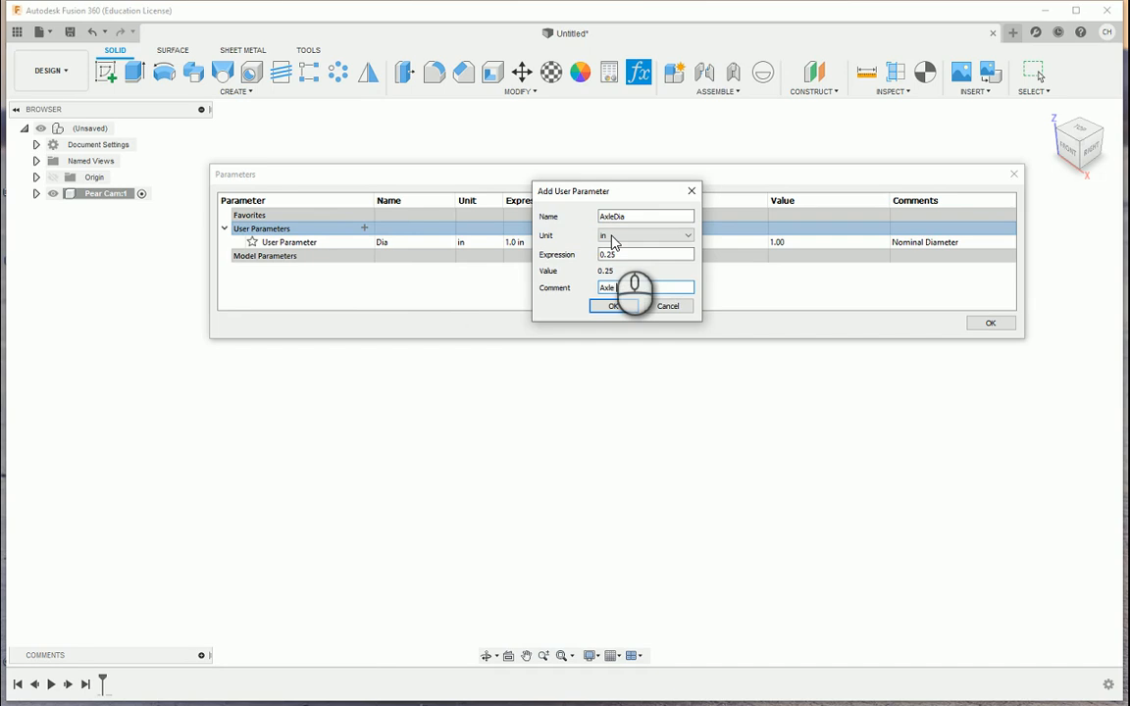
{"action": "left_click", "coordinate": [612, 306]}
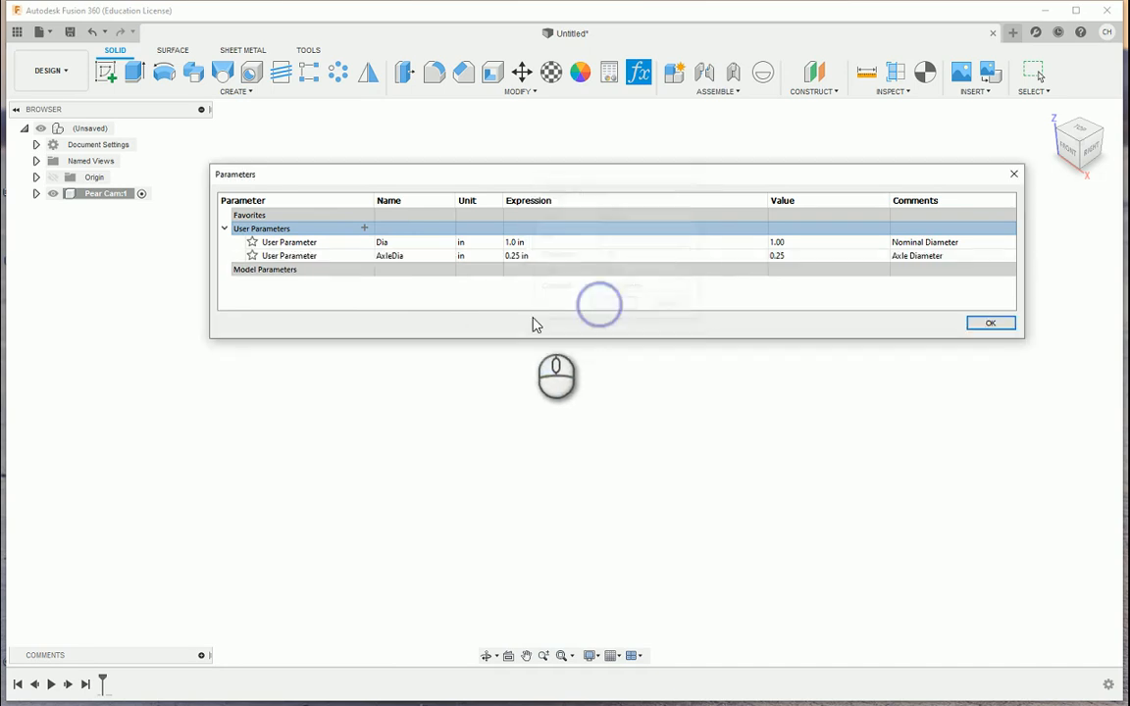
{"action": "left_click", "coordinate": [364, 227]}
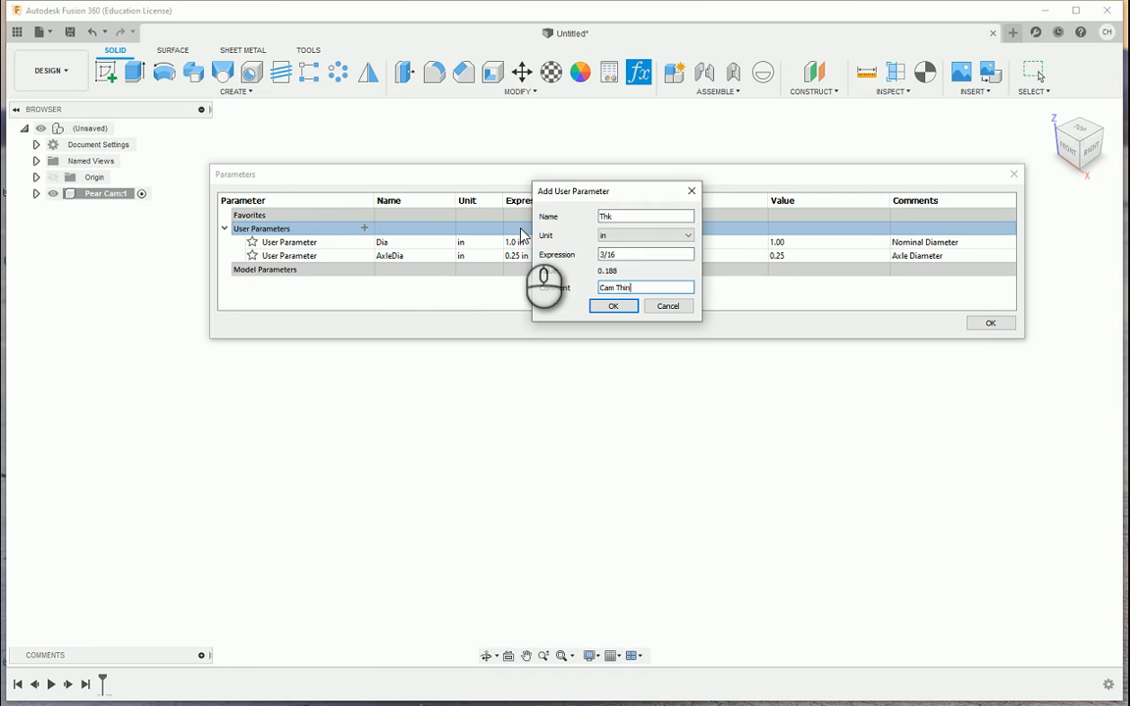
{"action": "key", "text": "Return"}
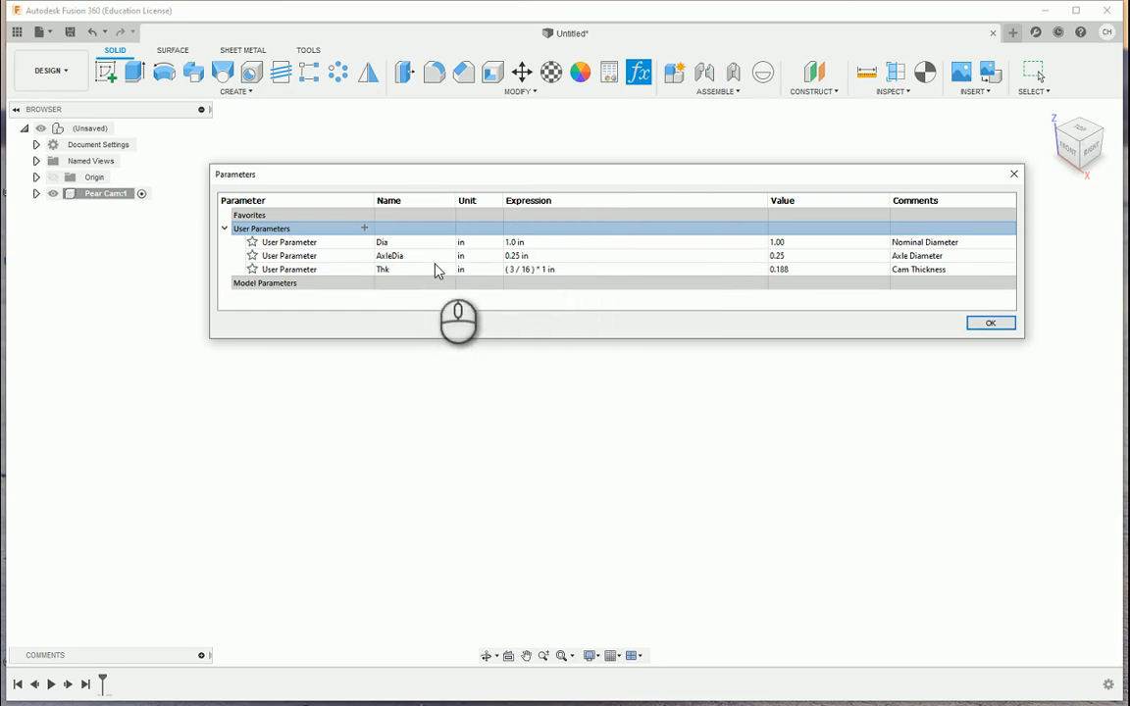
{"action": "left_click", "coordinate": [988, 323]}
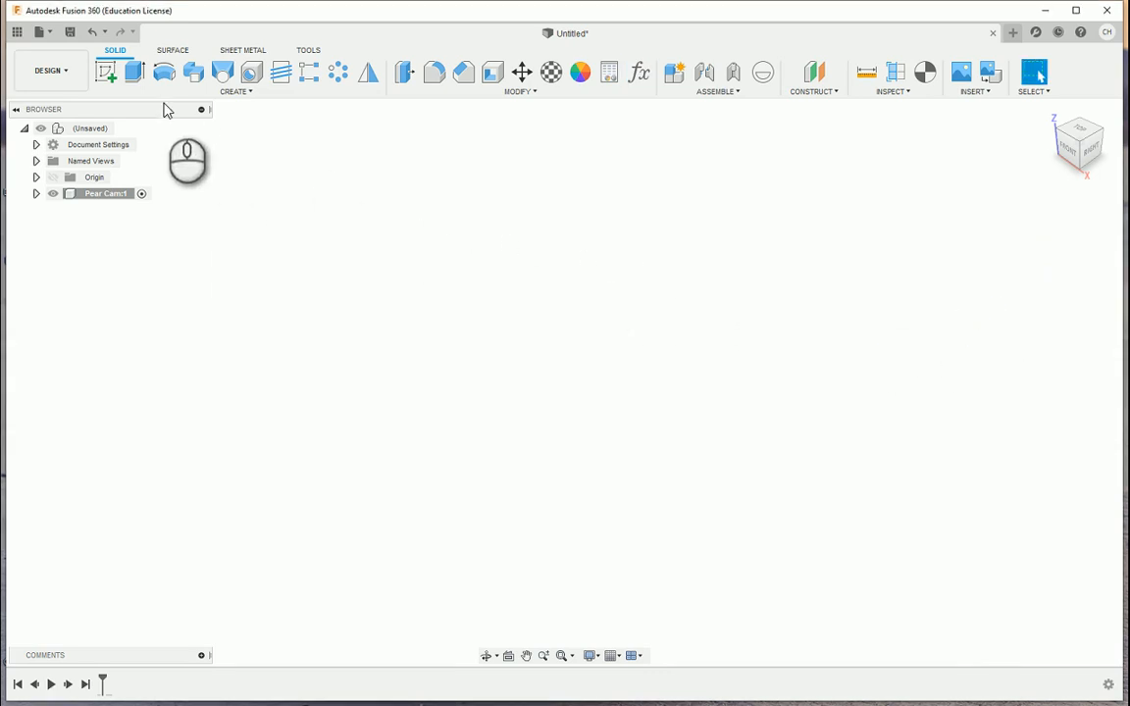
Step: Start a sketch on the front plane and draw a large center-diameter circle centred on the origin
{"action": "left_click", "coordinate": [111, 82]}
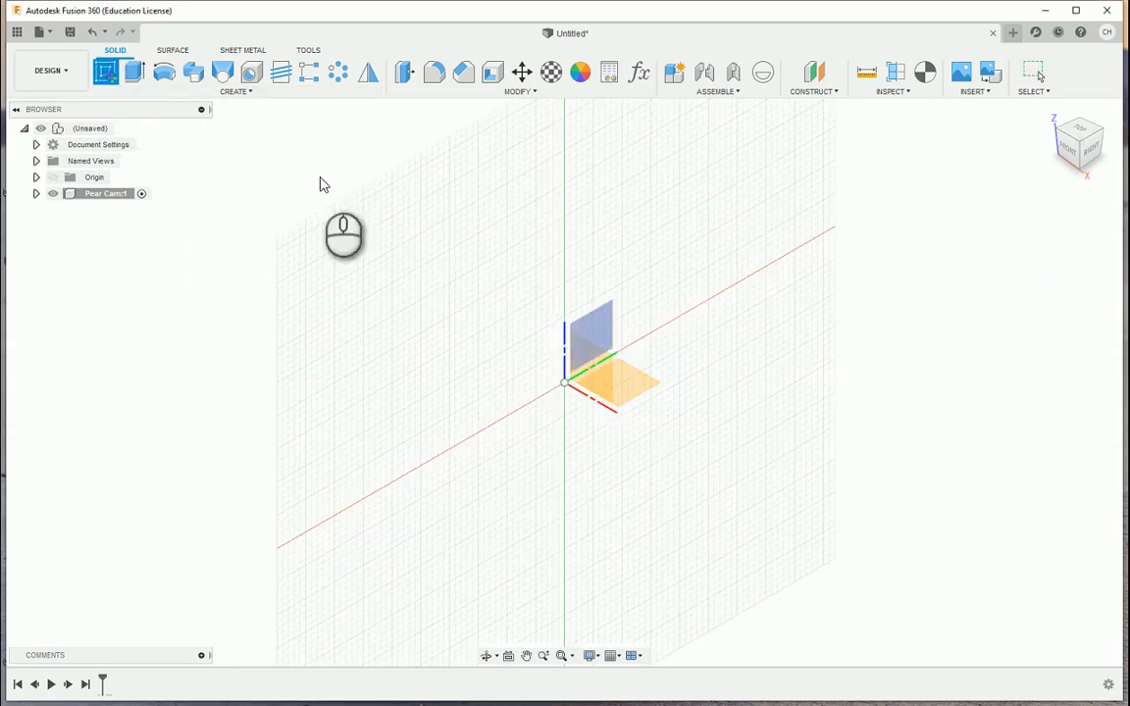
{"action": "left_click", "coordinate": [594, 351]}
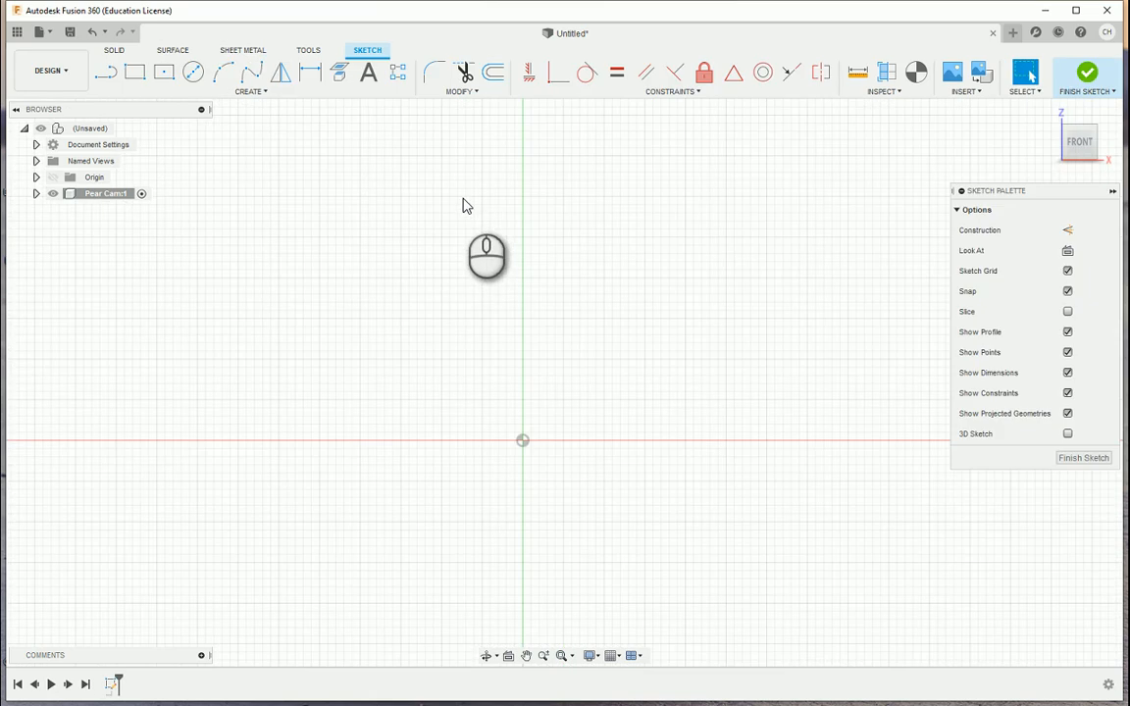
{"action": "left_click", "coordinate": [194, 71]}
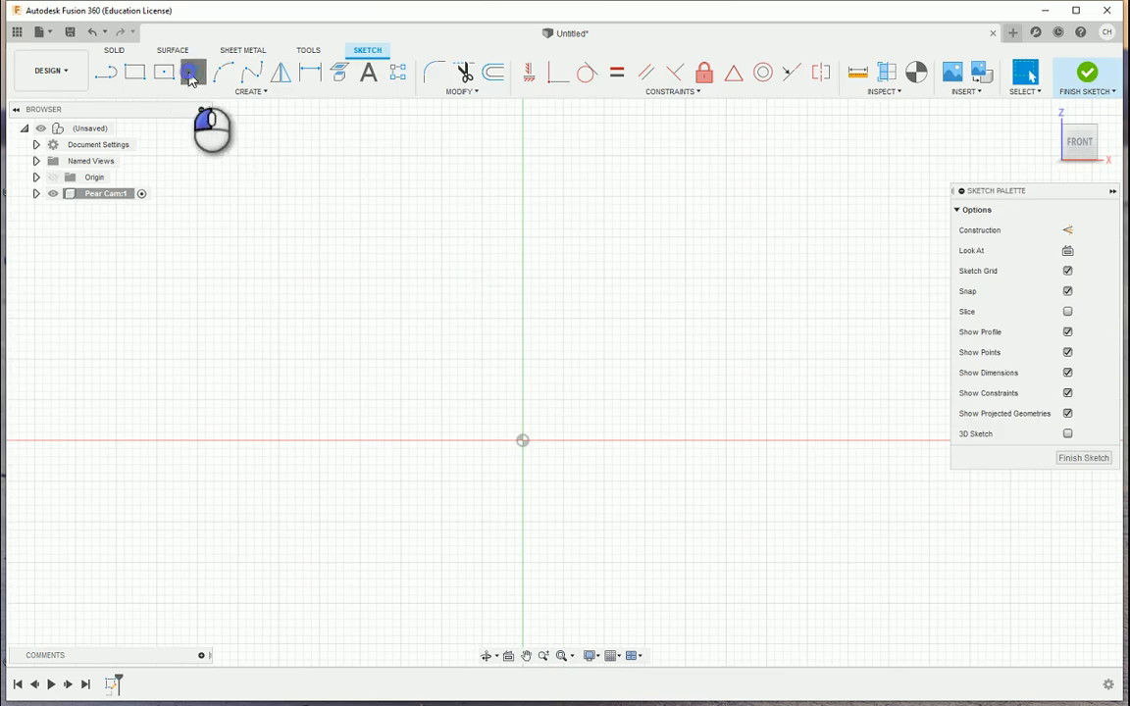
{"action": "left_click", "coordinate": [521, 440]}
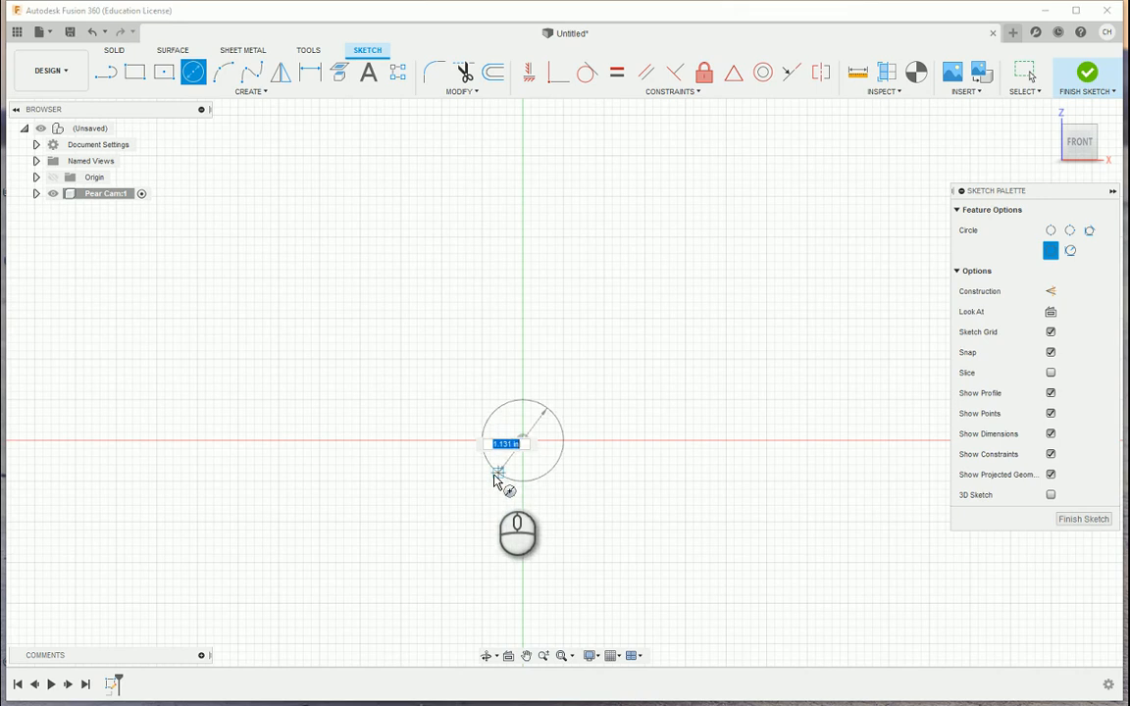
{"action": "left_click", "coordinate": [464, 511]}
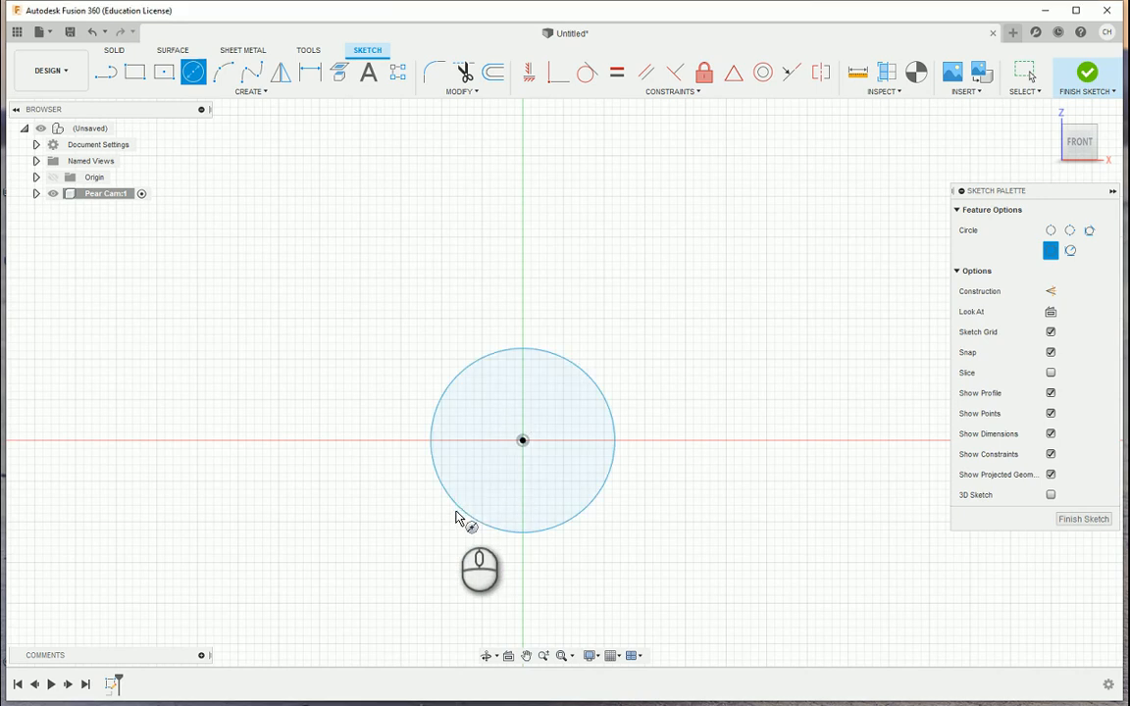
Step: Draw a circle about 0.9 in in diameter directly above the large one, plus a small circle centred on the origin
{"action": "left_click", "coordinate": [522, 262]}
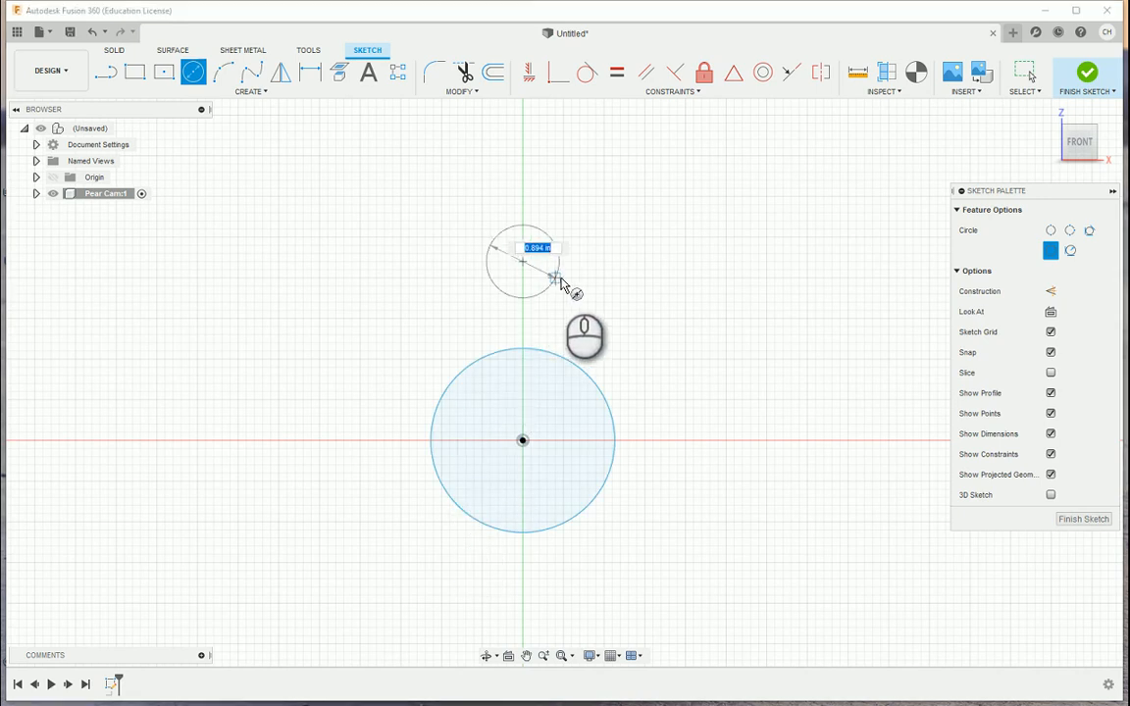
{"action": "left_click", "coordinate": [558, 277]}
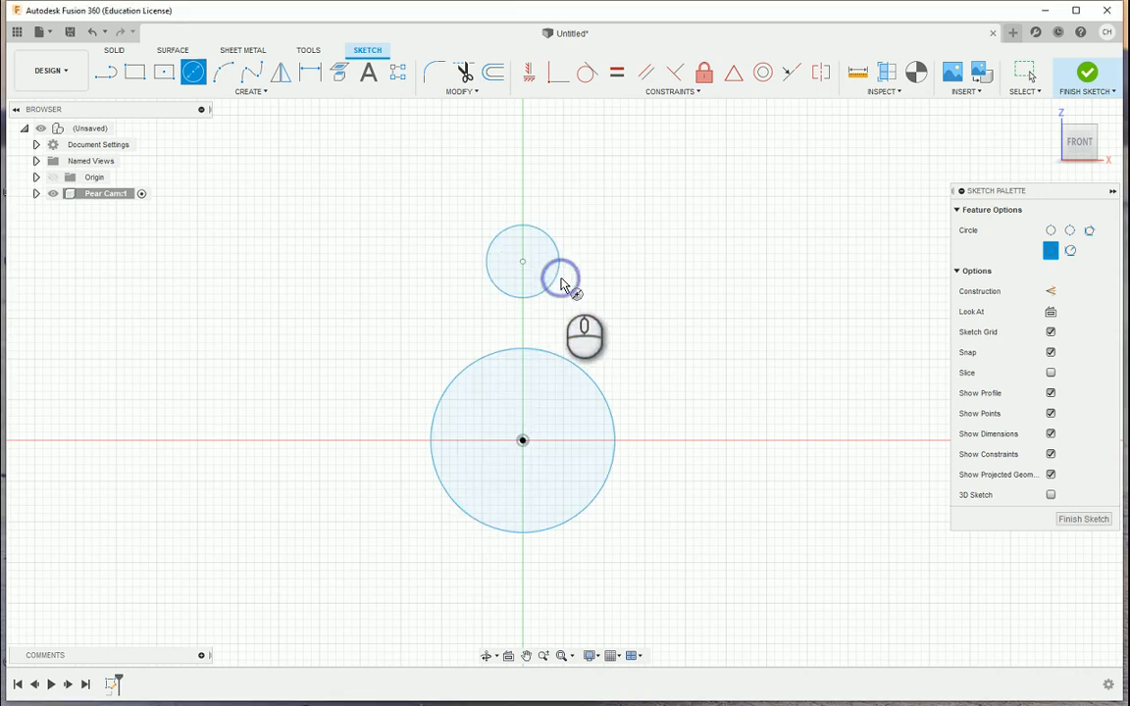
{"action": "left_click", "coordinate": [523, 442]}
{"action": "left_click", "coordinate": [555, 444]}
{"action": "right_click", "coordinate": [645, 305]}
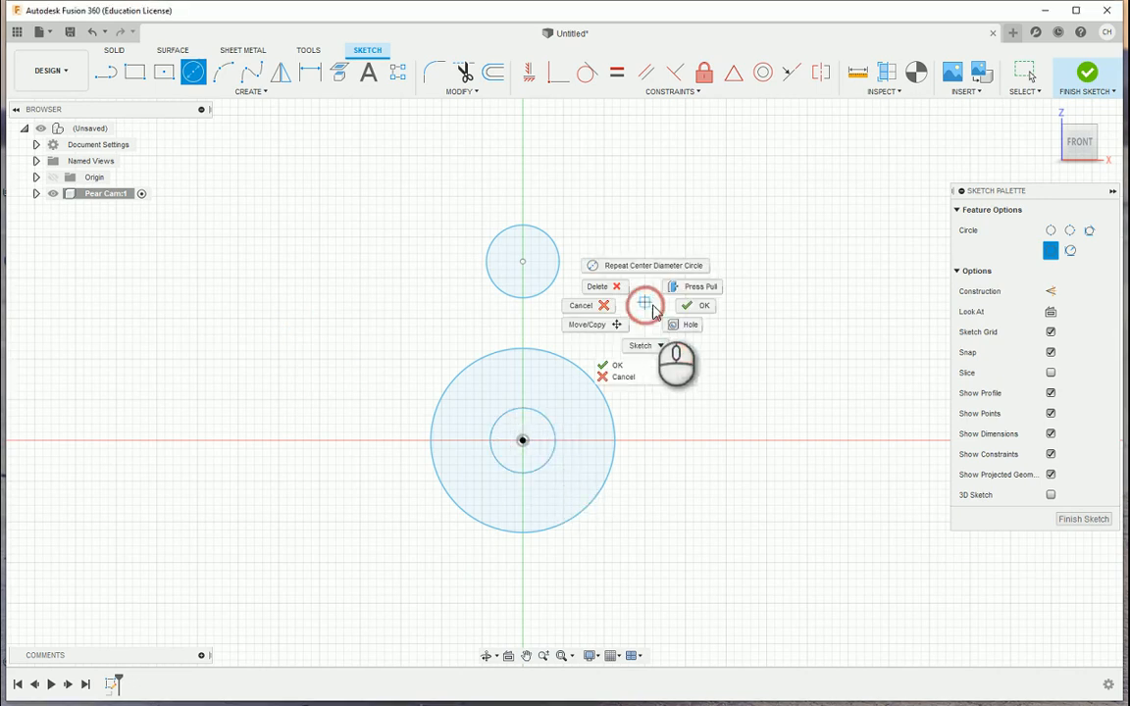
{"action": "left_click", "coordinate": [684, 303]}
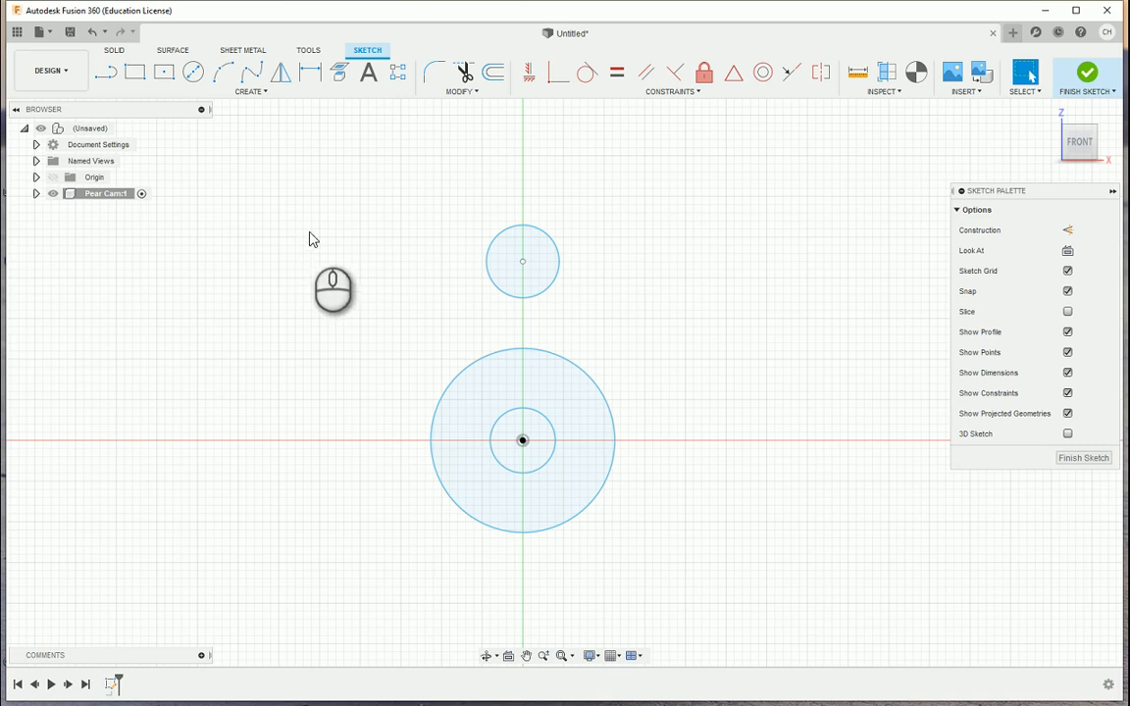
Step: Draw a line on each side joining the upper circle's edge to the large circle's edge, each about 2.4 in long
{"action": "left_click", "coordinate": [106, 74]}
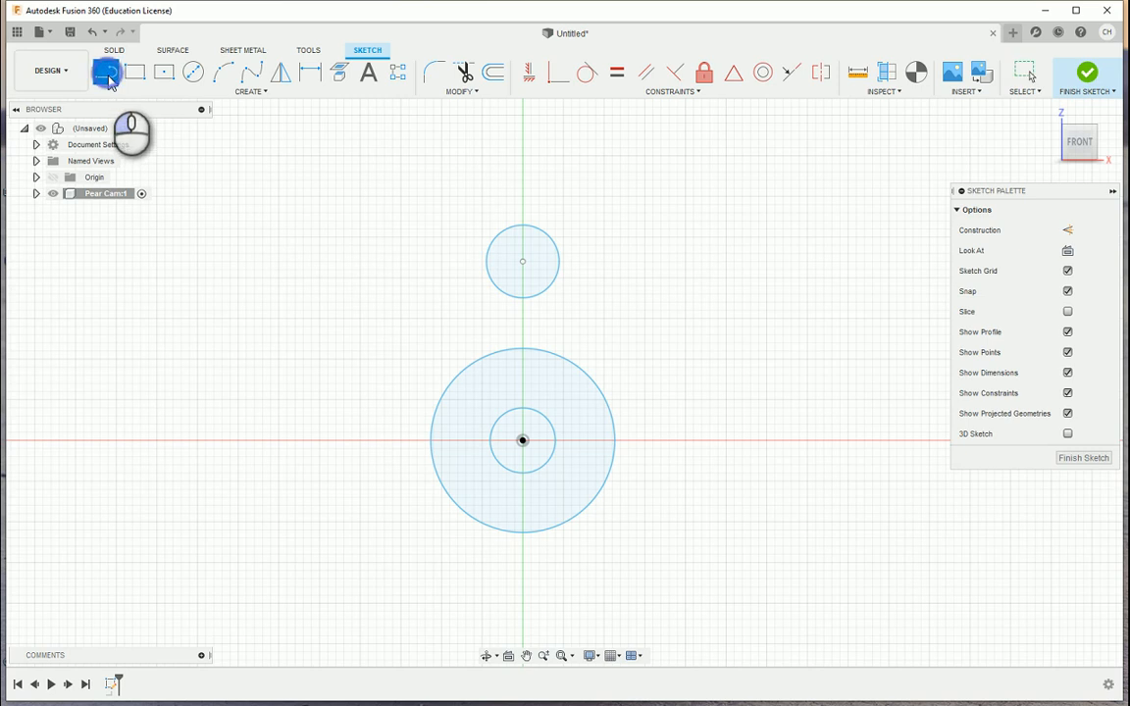
{"action": "left_click", "coordinate": [487, 247]}
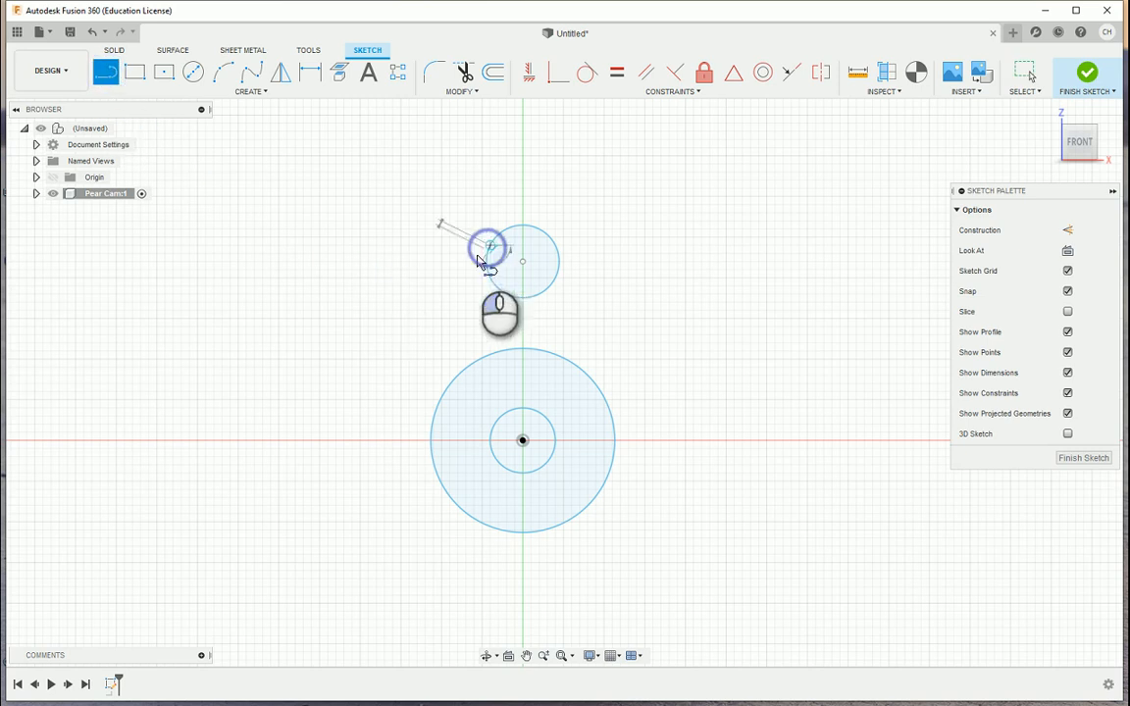
{"action": "double_click", "coordinate": [429, 441]}
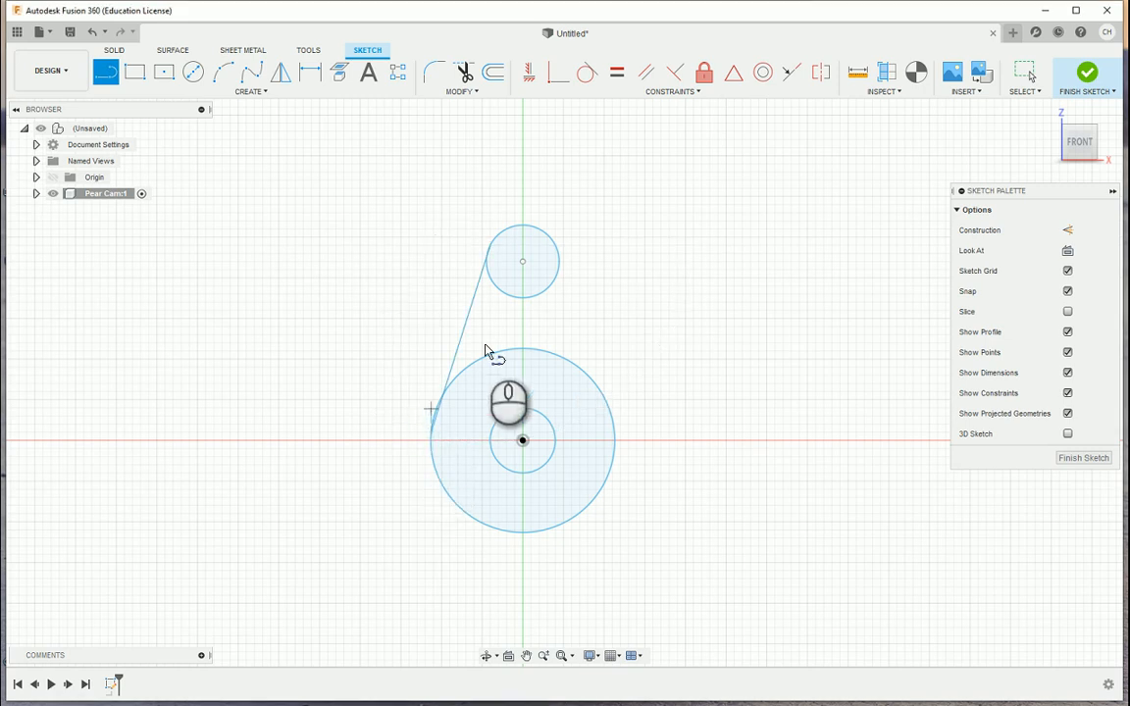
{"action": "left_click", "coordinate": [559, 261]}
{"action": "double_click", "coordinate": [616, 434]}
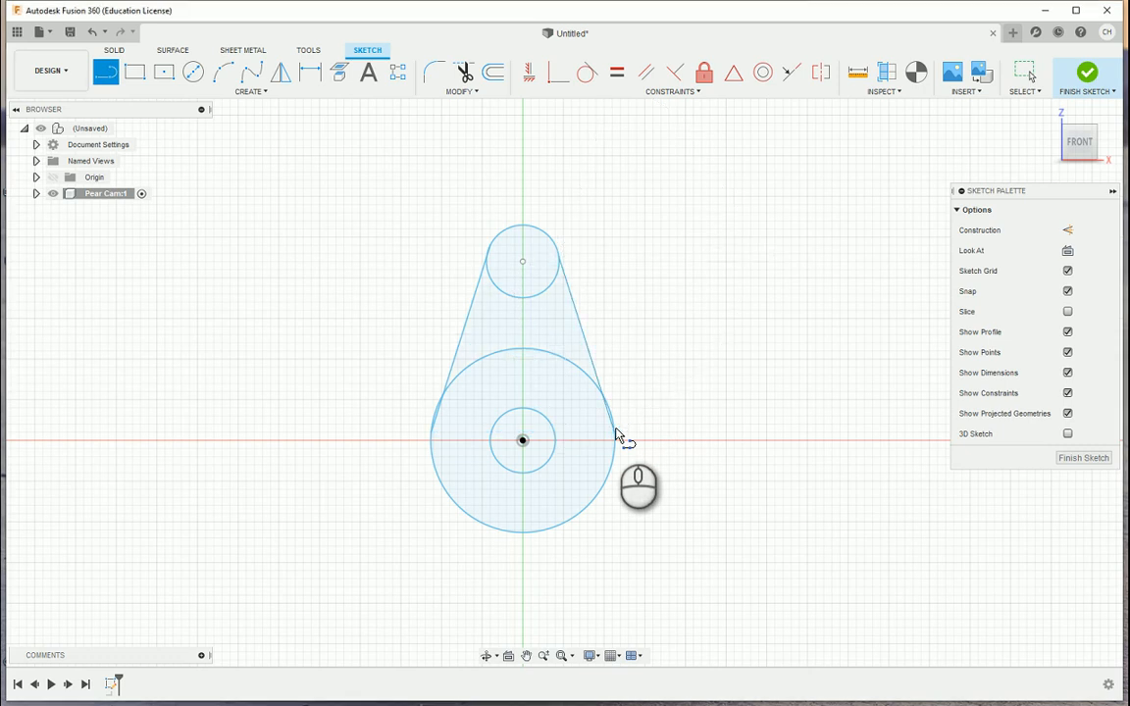
{"action": "right_click", "coordinate": [662, 333]}
{"action": "left_click", "coordinate": [716, 333]}
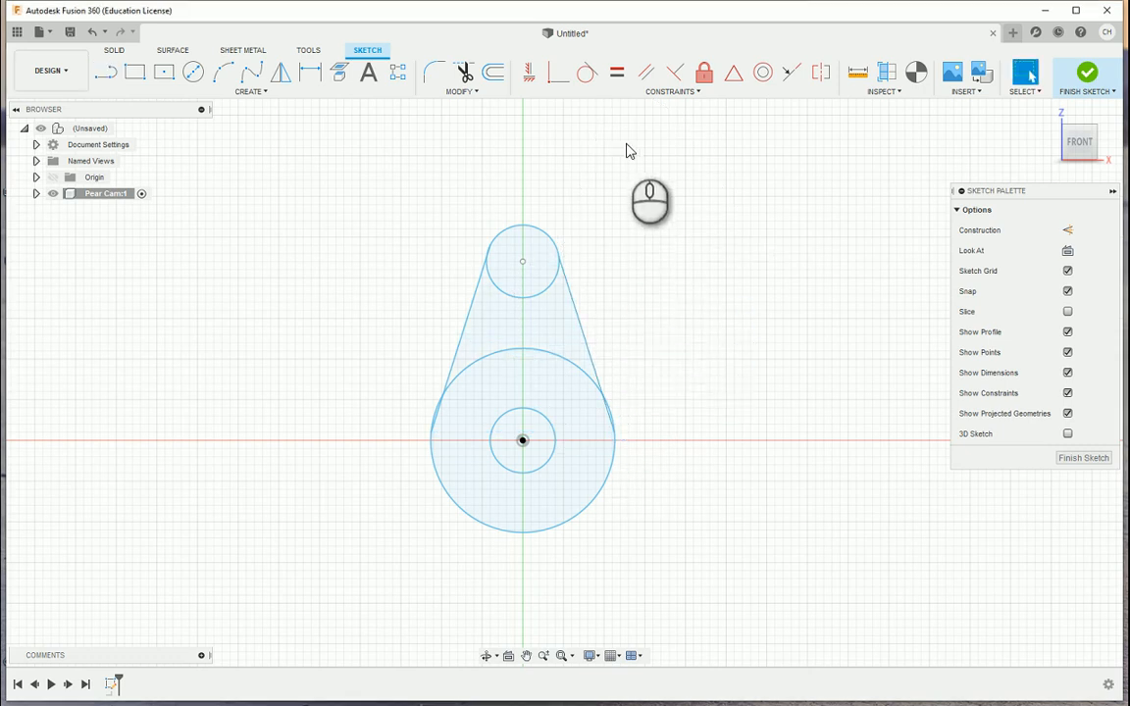
Step: Constrain the left side line tangent to the upper circle and to the large lower circle
{"action": "left_click", "coordinate": [586, 76]}
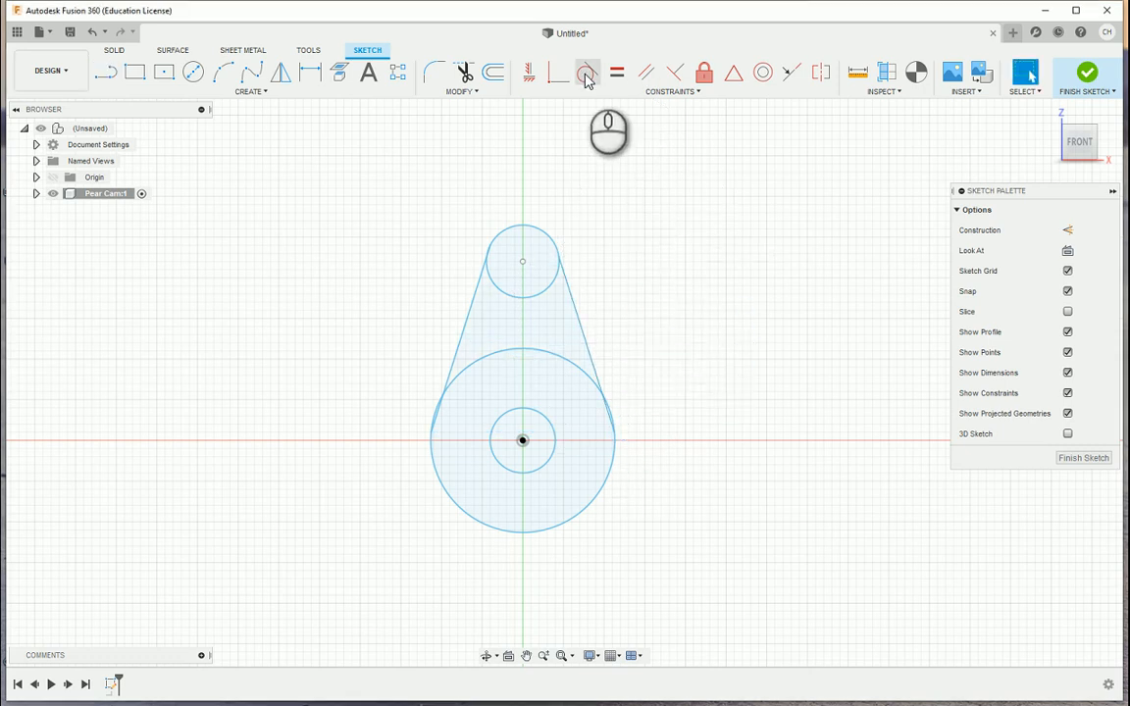
{"action": "left_click", "coordinate": [467, 314]}
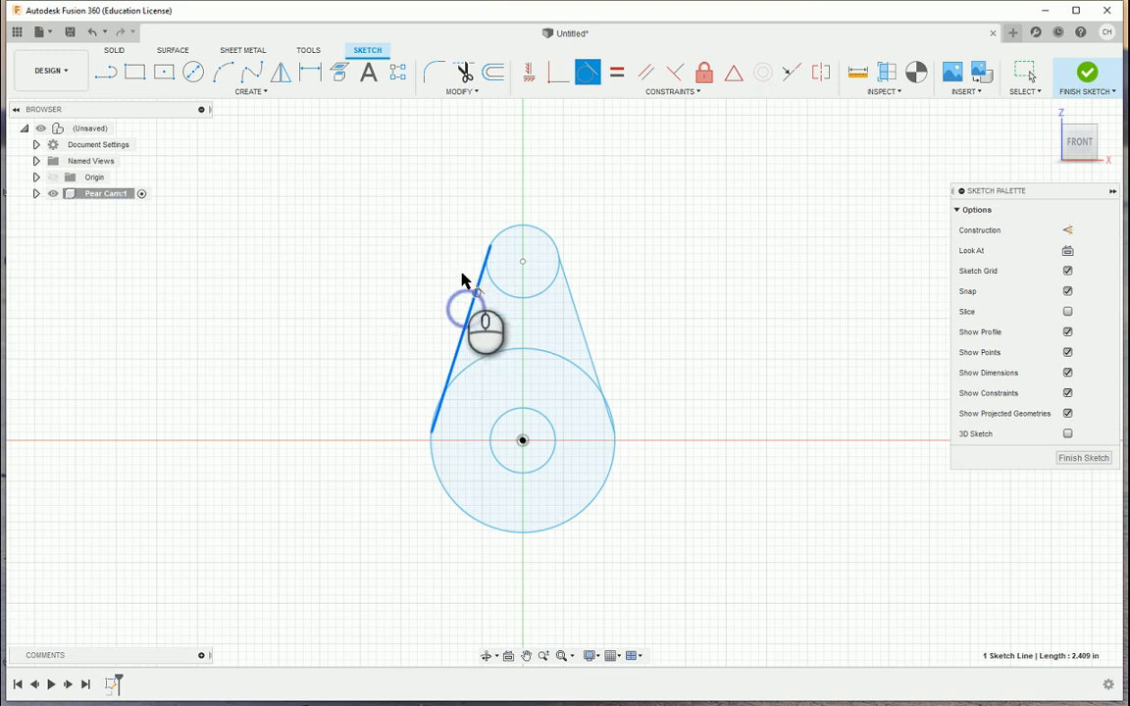
{"action": "left_click", "coordinate": [514, 226]}
{"action": "left_click", "coordinate": [459, 335]}
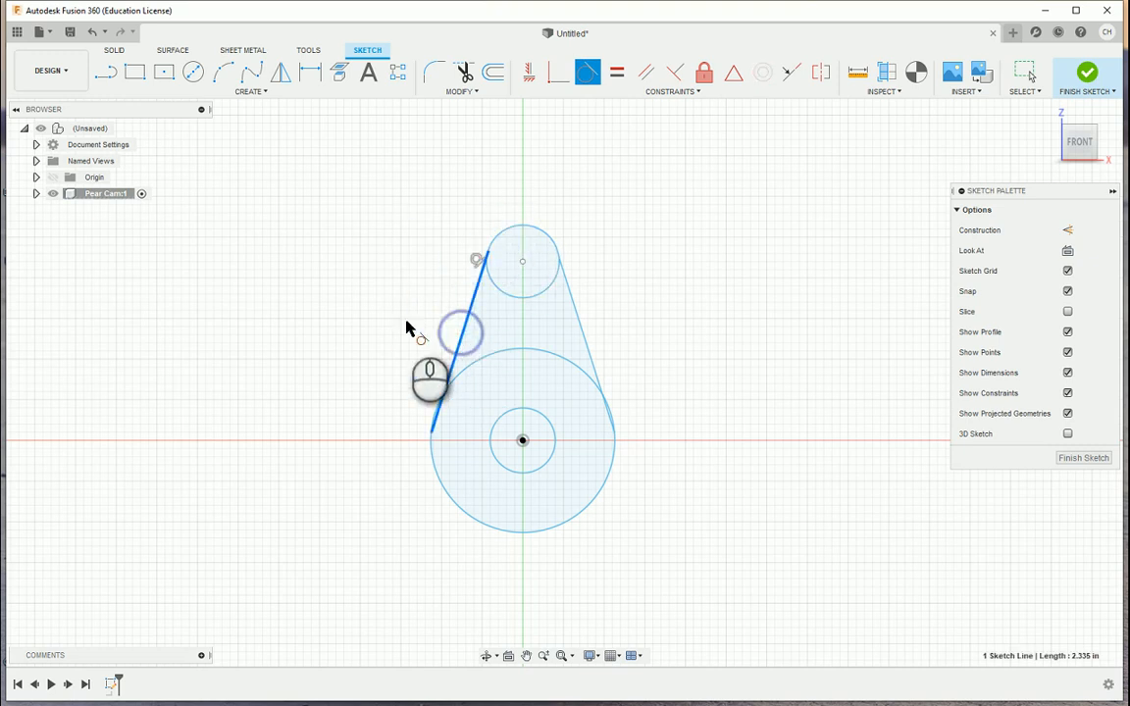
{"action": "left_click", "coordinate": [441, 488]}
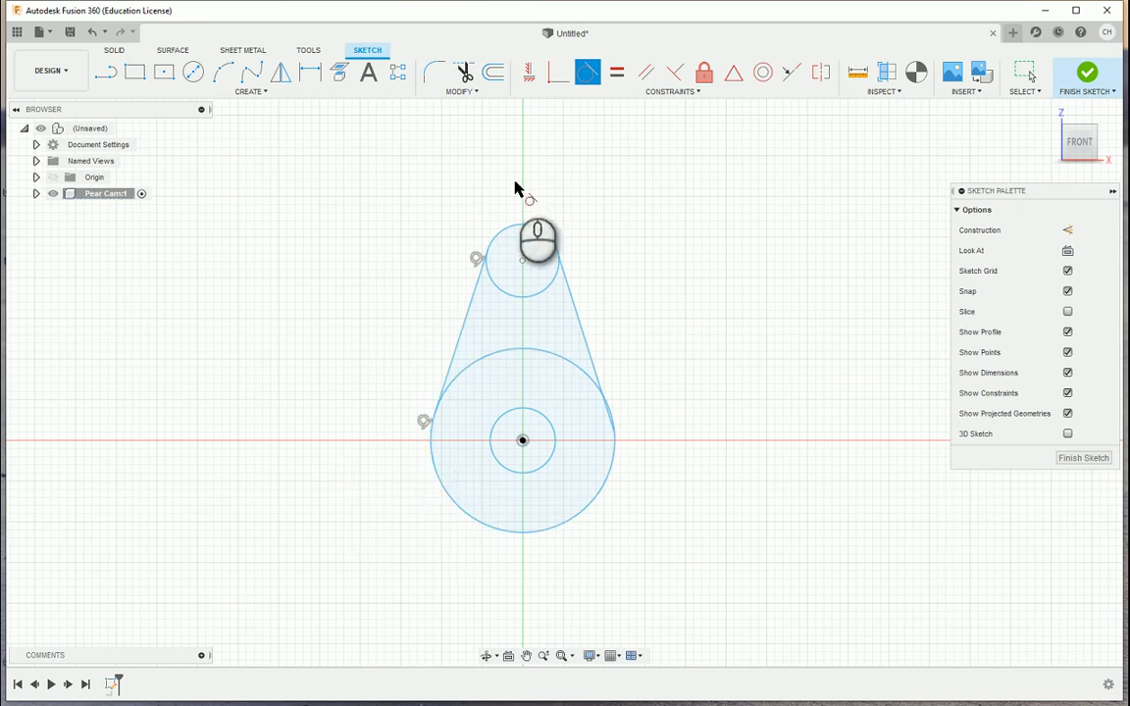
Step: Constrain the right side line tangent to the upper circle and to the large lower circle
{"action": "left_click", "coordinate": [575, 304]}
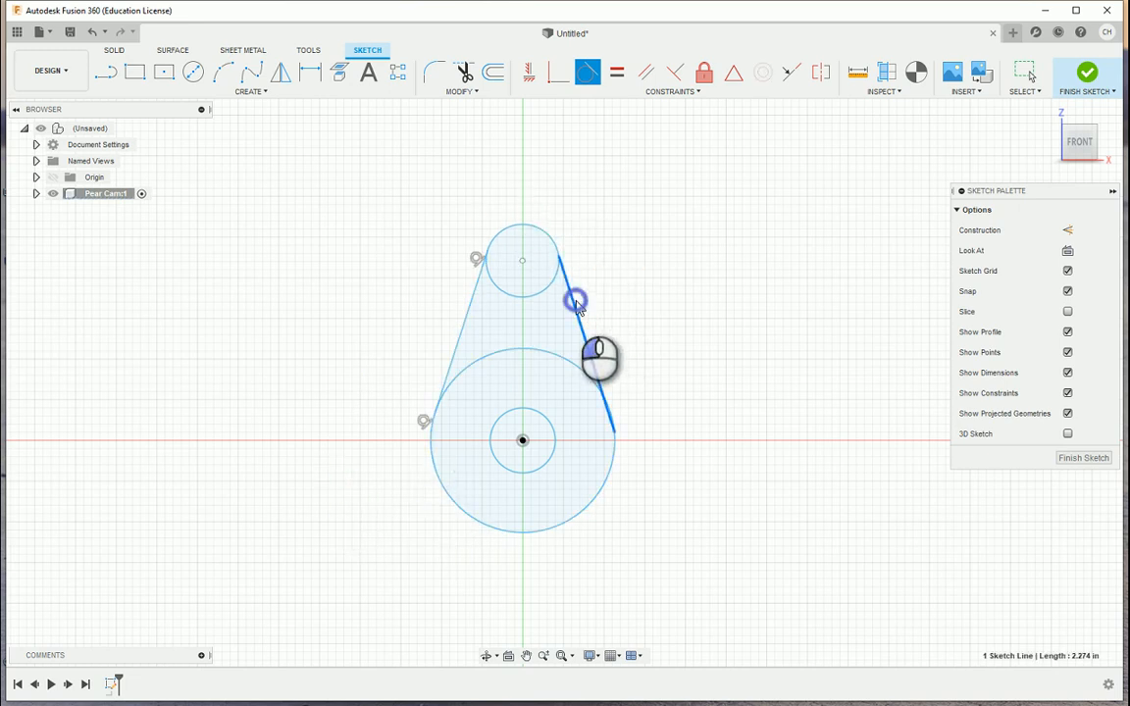
{"action": "left_click", "coordinate": [542, 238]}
{"action": "left_click", "coordinate": [577, 319]}
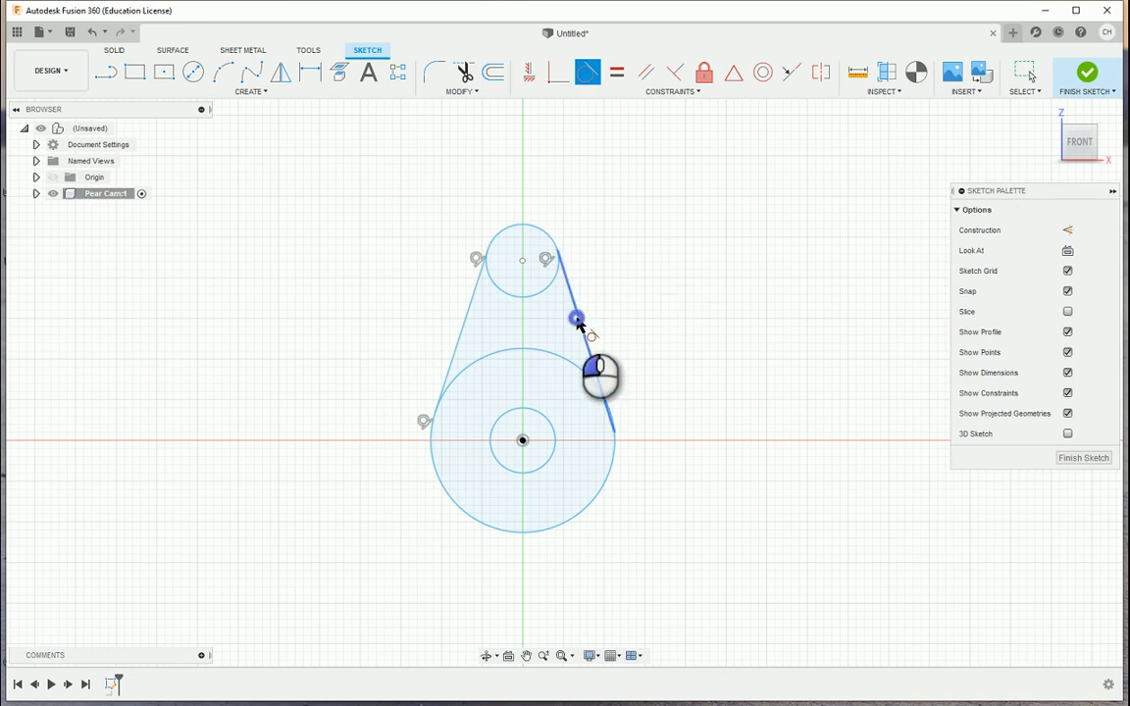
{"action": "left_click", "coordinate": [612, 475]}
{"action": "right_click", "coordinate": [664, 318]}
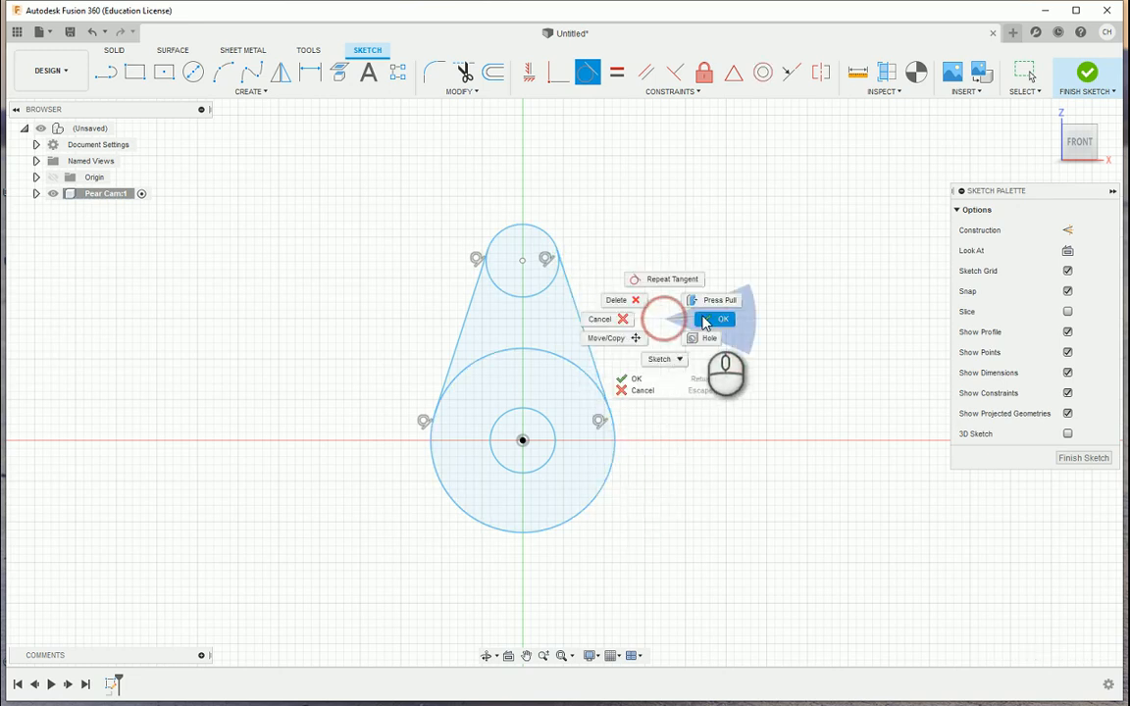
{"action": "left_click", "coordinate": [706, 319]}
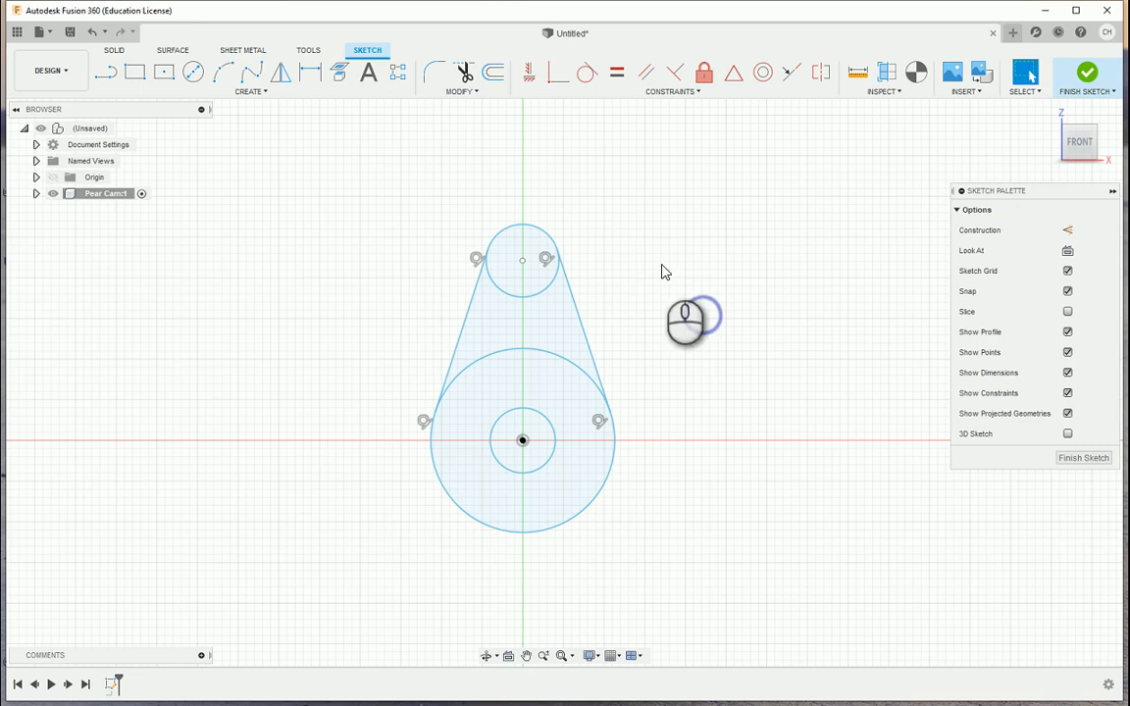
Step: Trim away the lower arc of the upper circle and the upper arc of the large circle to leave one pear outline
{"action": "left_click", "coordinate": [463, 74]}
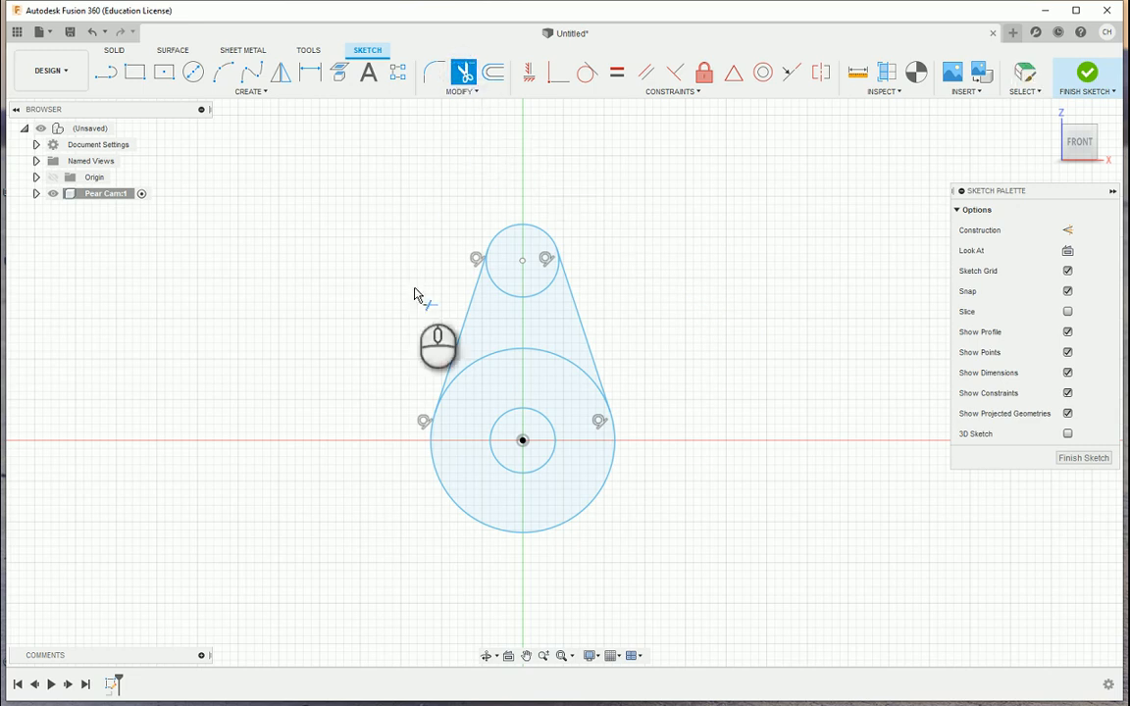
{"action": "left_click", "coordinate": [520, 297]}
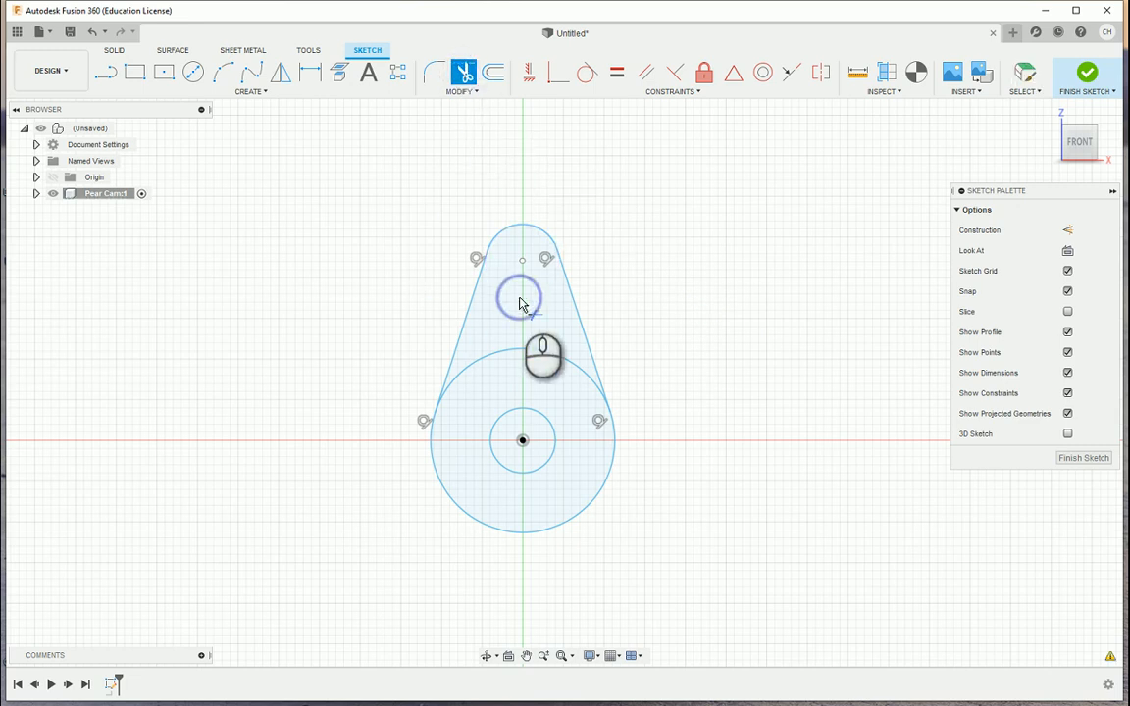
{"action": "left_click", "coordinate": [522, 350]}
{"action": "right_click", "coordinate": [331, 247]}
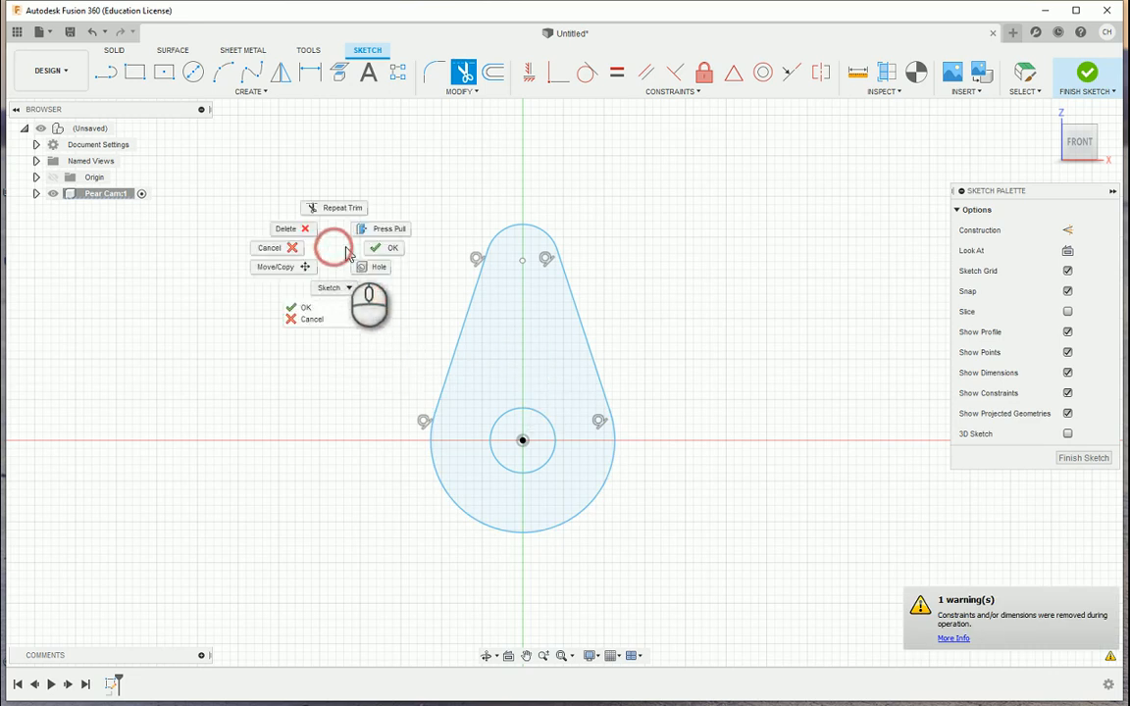
{"action": "left_click", "coordinate": [376, 247]}
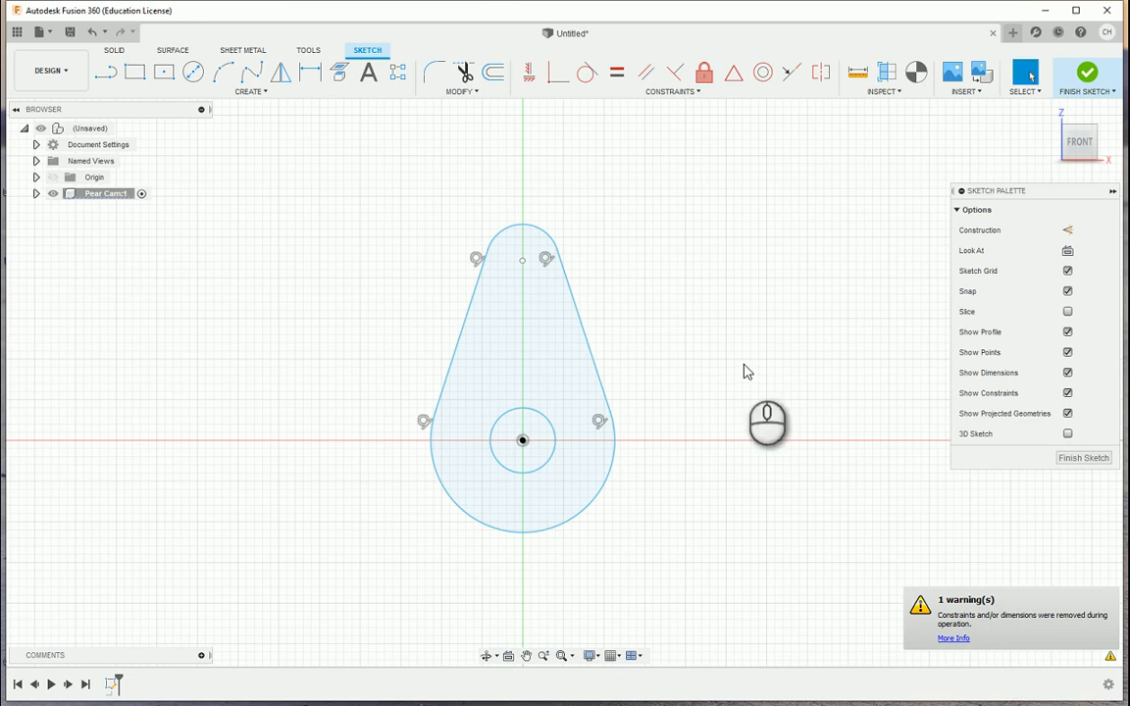
Step: Apply a vertical constraint between the upper arc's centre point and the origin
{"action": "left_click", "coordinate": [526, 75]}
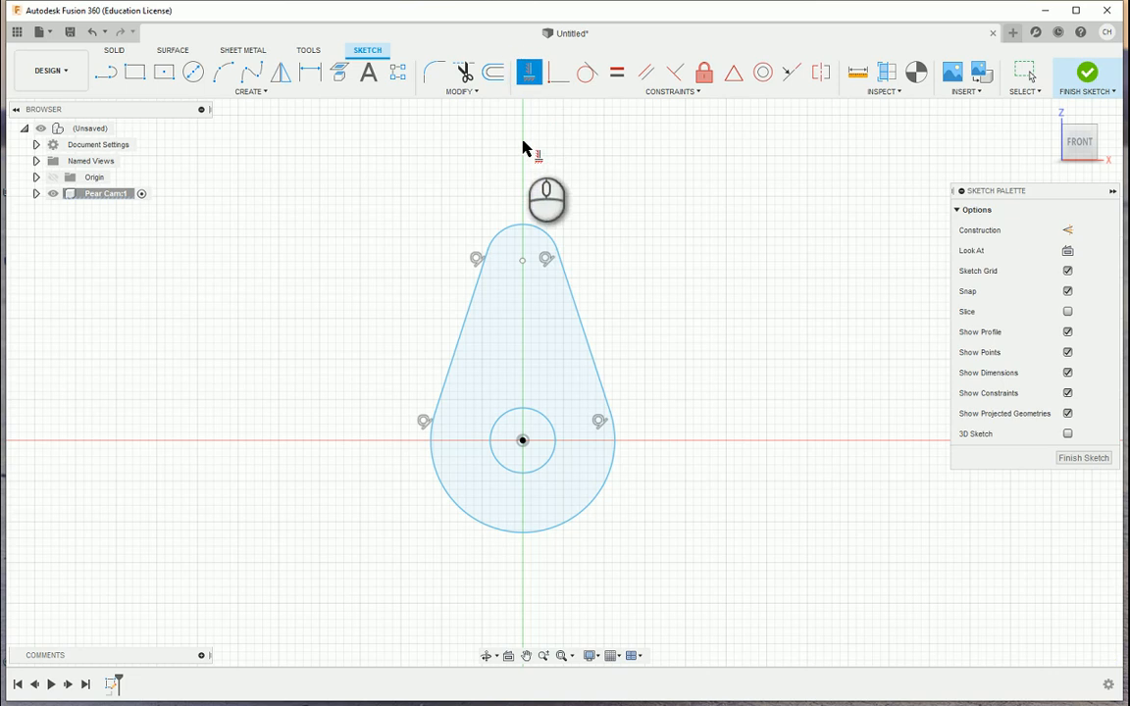
{"action": "left_click", "coordinate": [522, 261]}
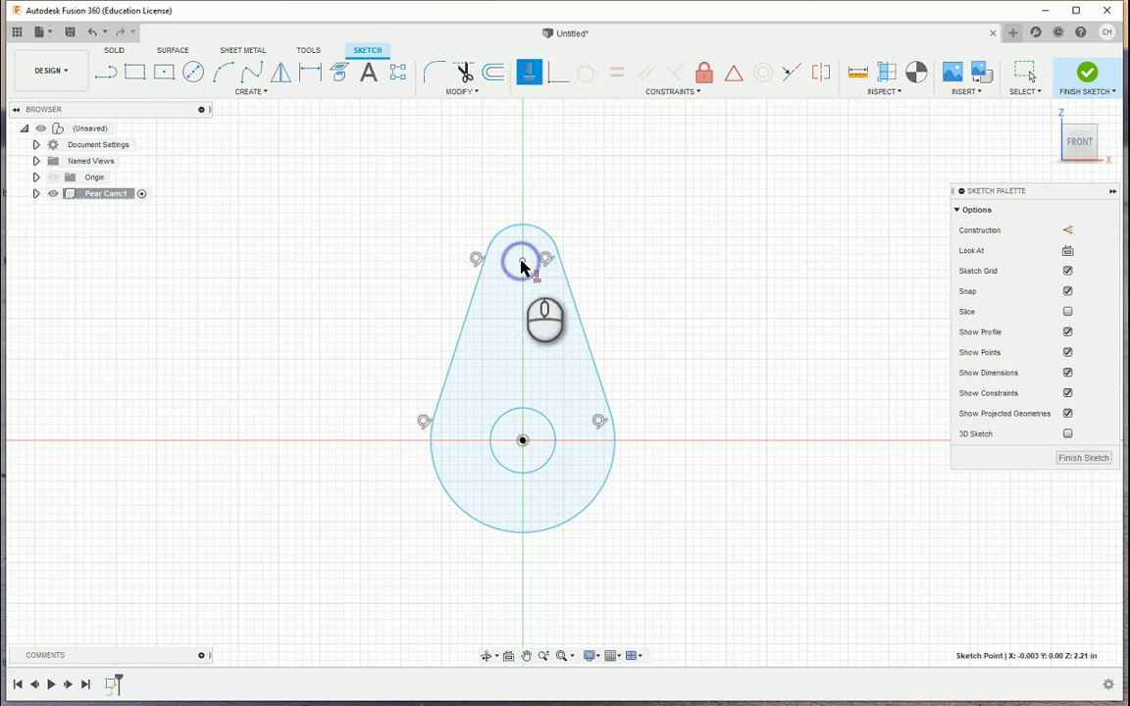
{"action": "left_click", "coordinate": [522, 442]}
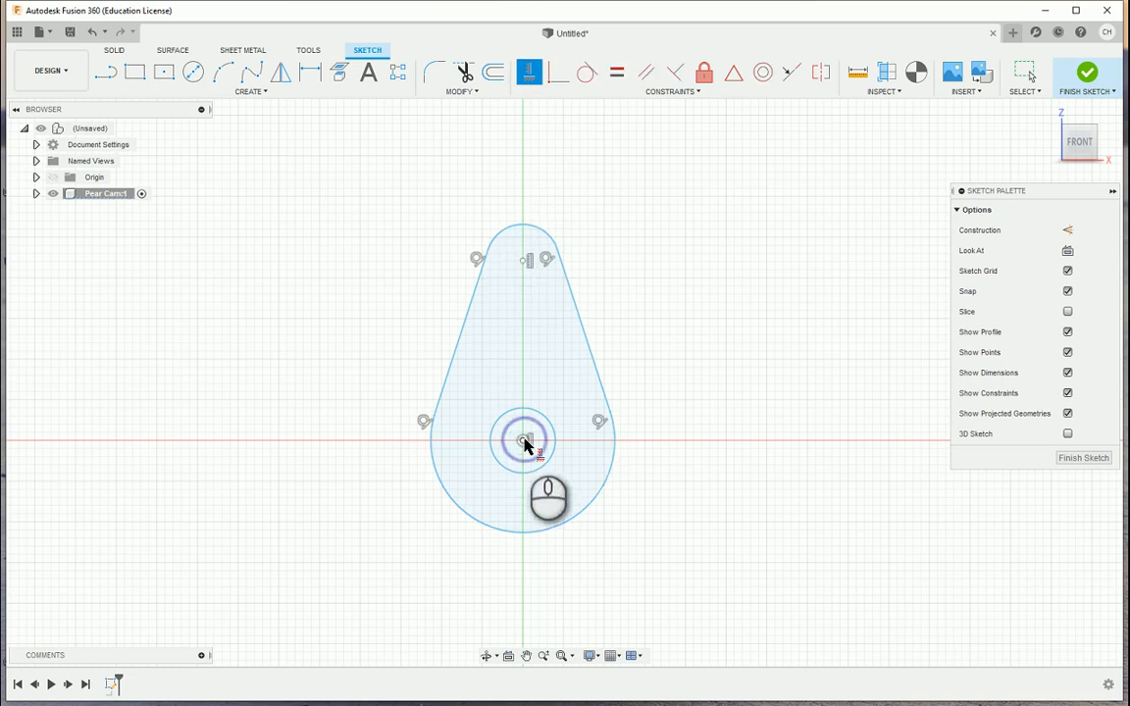
{"action": "right_click", "coordinate": [639, 292]}
{"action": "left_click", "coordinate": [679, 285]}
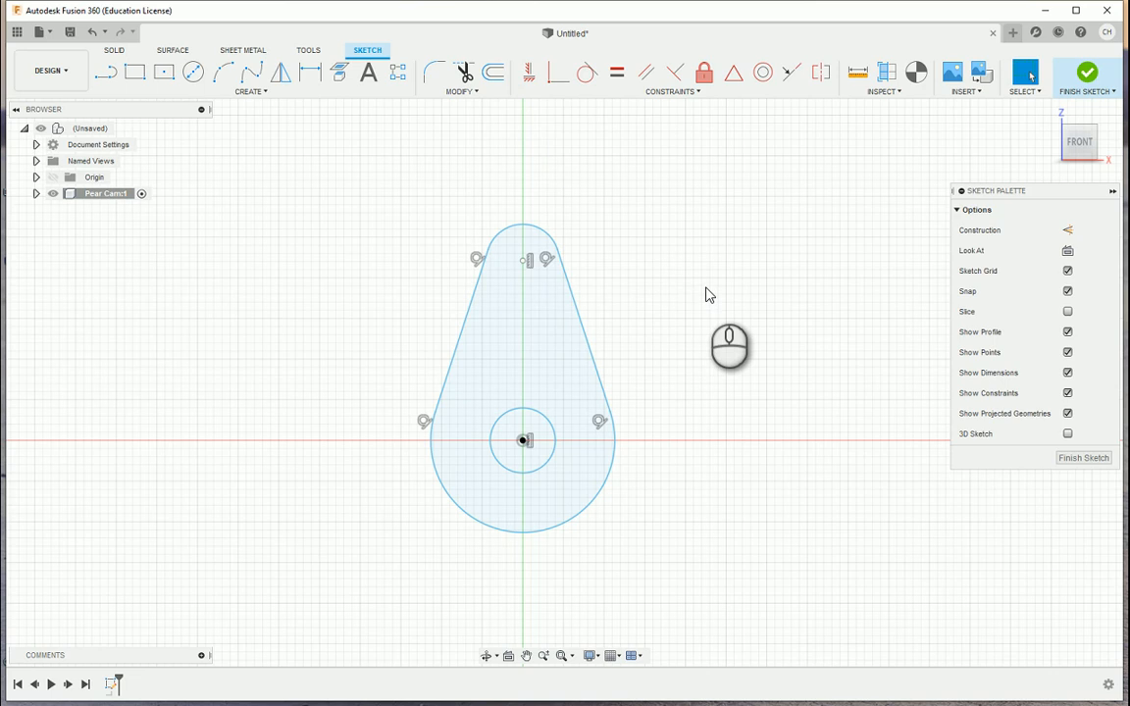
Step: Dimension the radius of the large lower arc as Dia/2
{"action": "left_click", "coordinate": [309, 73]}
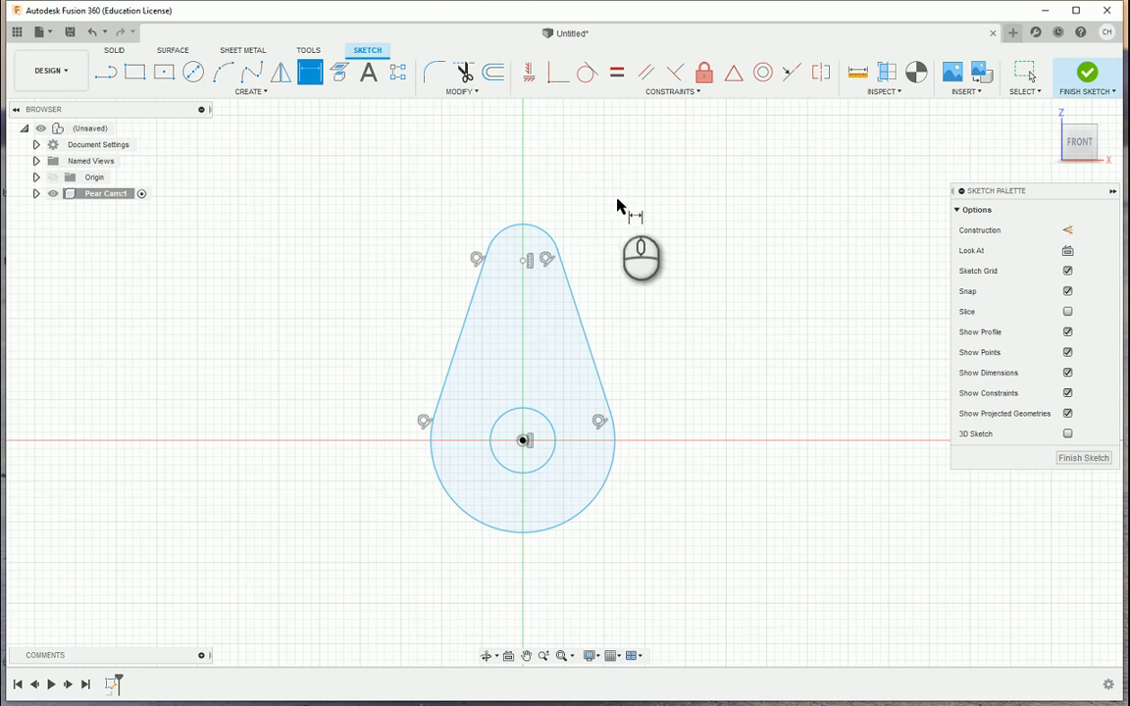
{"action": "left_click", "coordinate": [607, 487]}
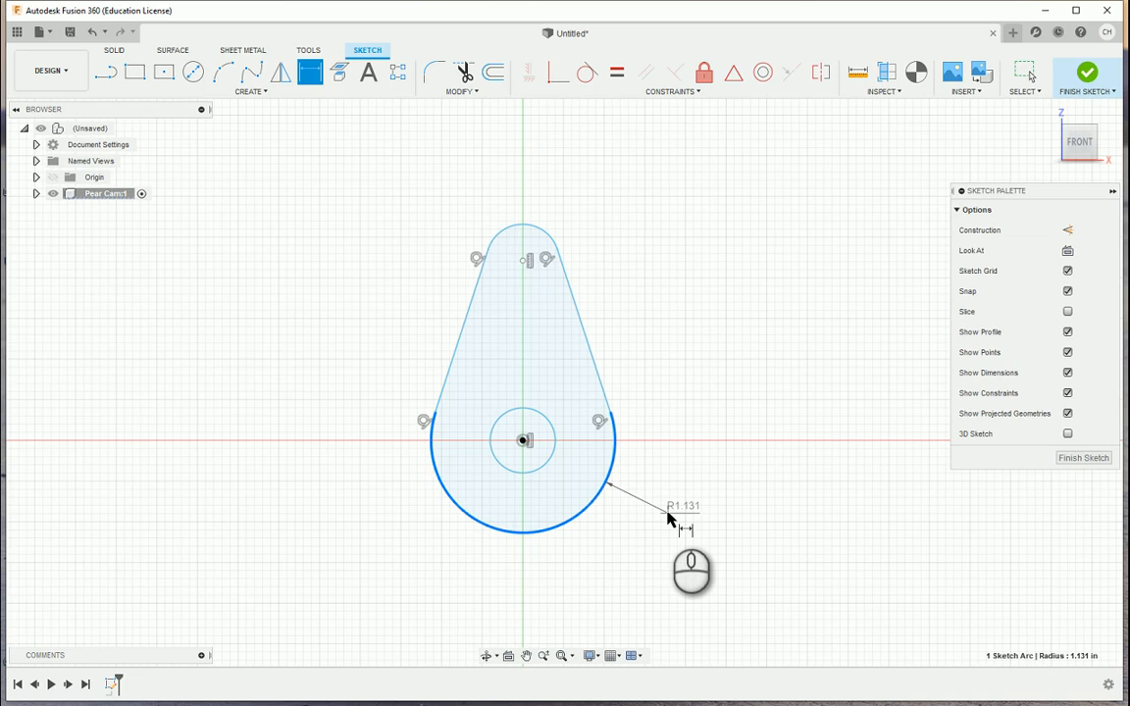
{"action": "left_click", "coordinate": [667, 518]}
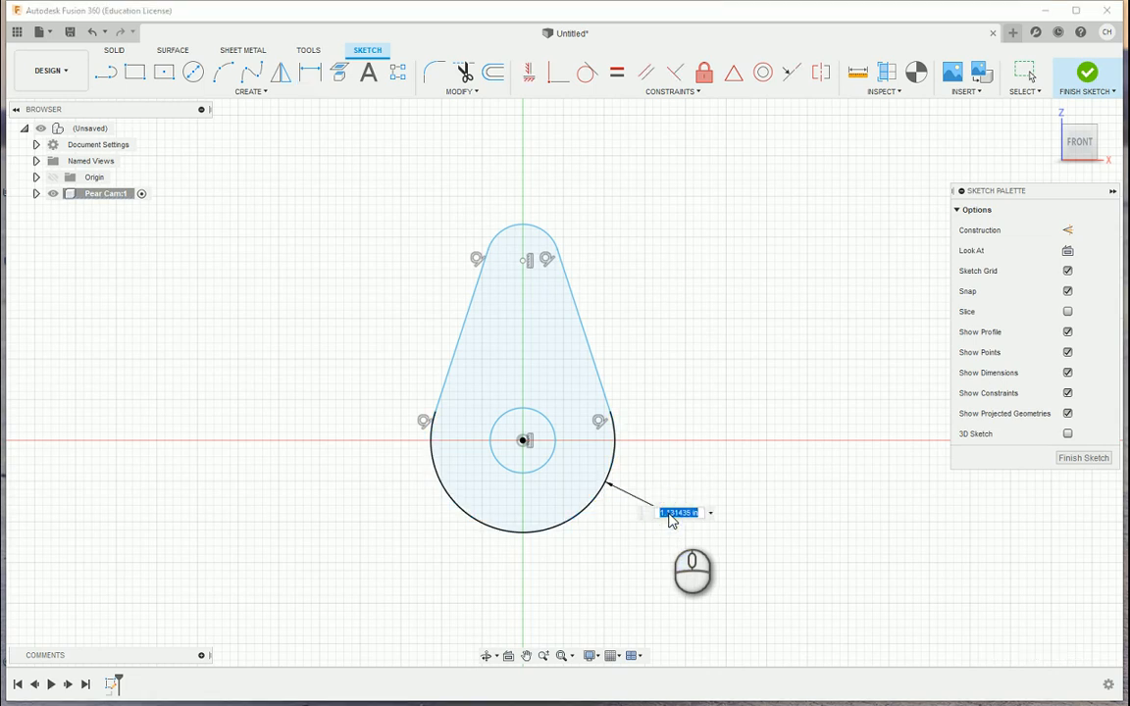
{"action": "type", "text": "Dia"}
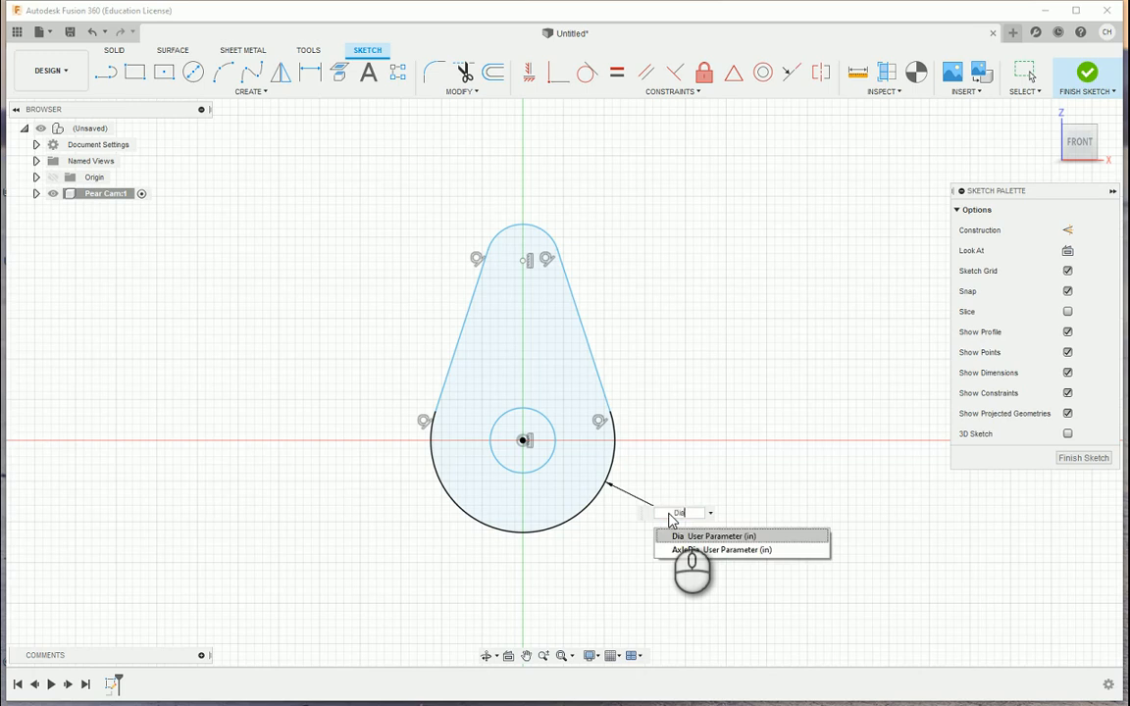
{"action": "type", "text": "/2"}
{"action": "key", "text": "Return"}
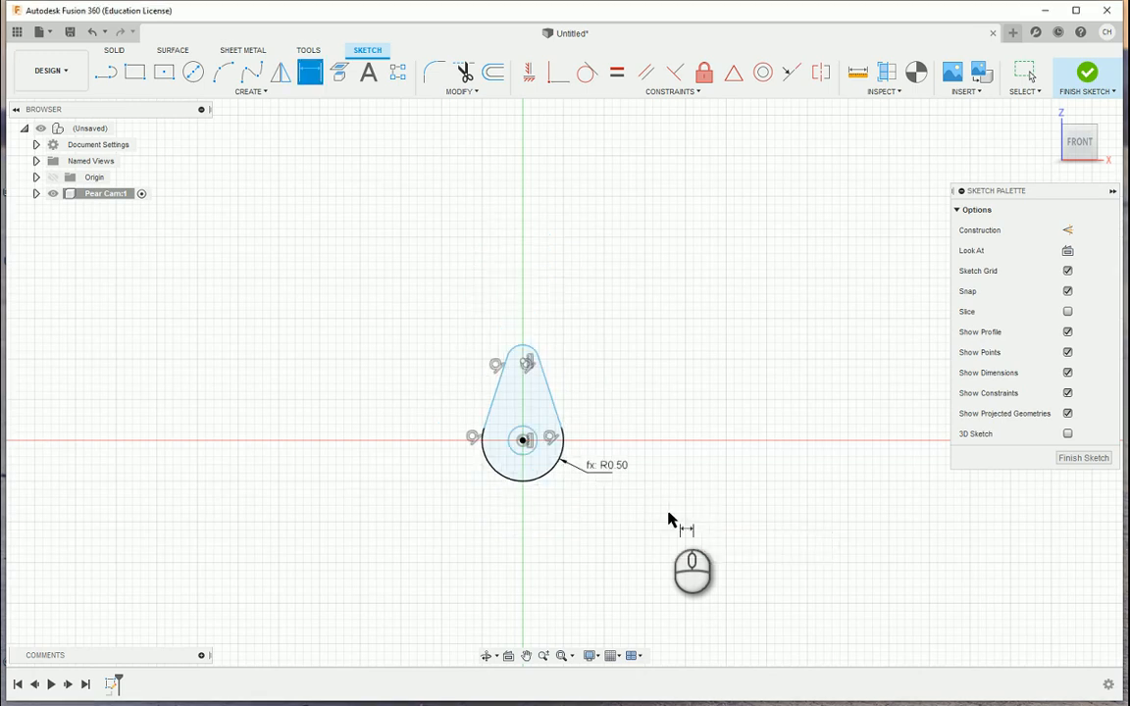
Step: Dimension the radius of the small top arc as Dia/8
{"action": "scroll", "coordinate": [523, 422], "scroll_direction": "up", "scroll_amount": 1}
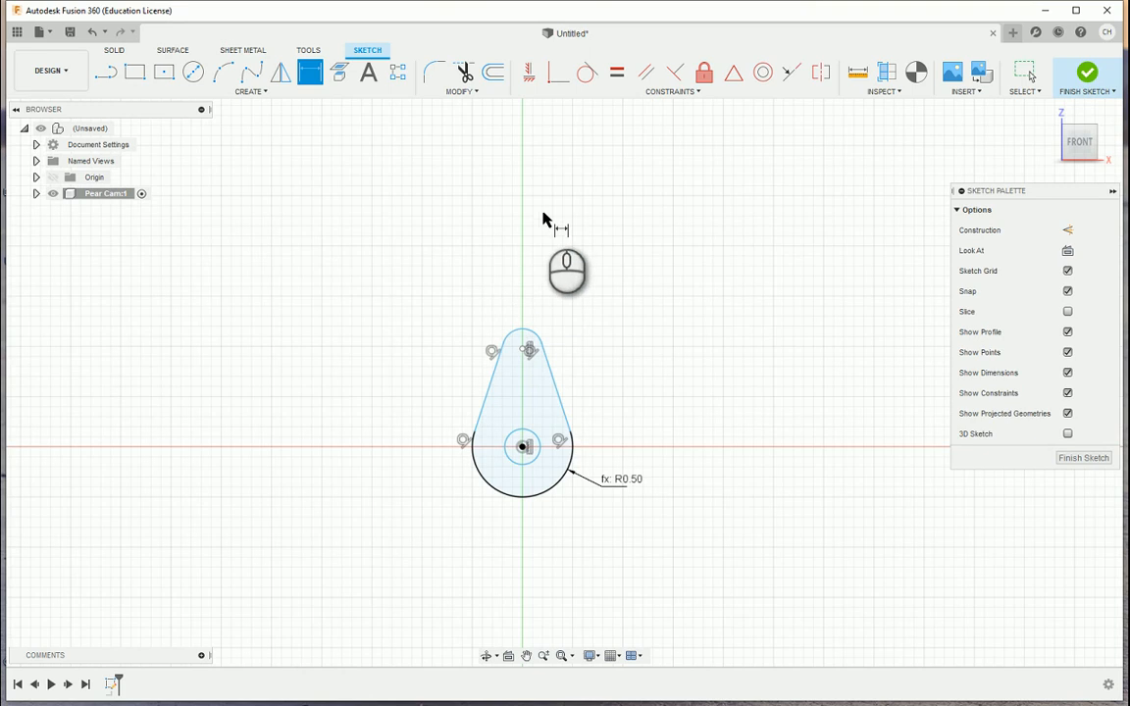
{"action": "left_click", "coordinate": [525, 331]}
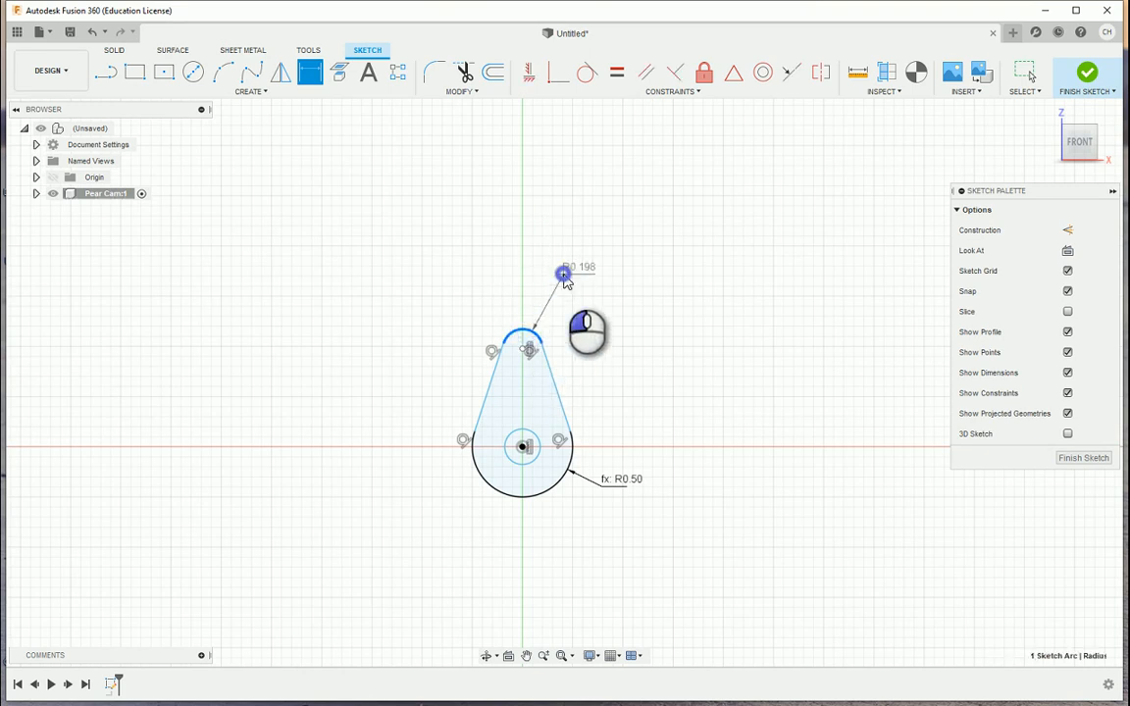
{"action": "left_click", "coordinate": [564, 277]}
{"action": "type", "text": "Dia"}
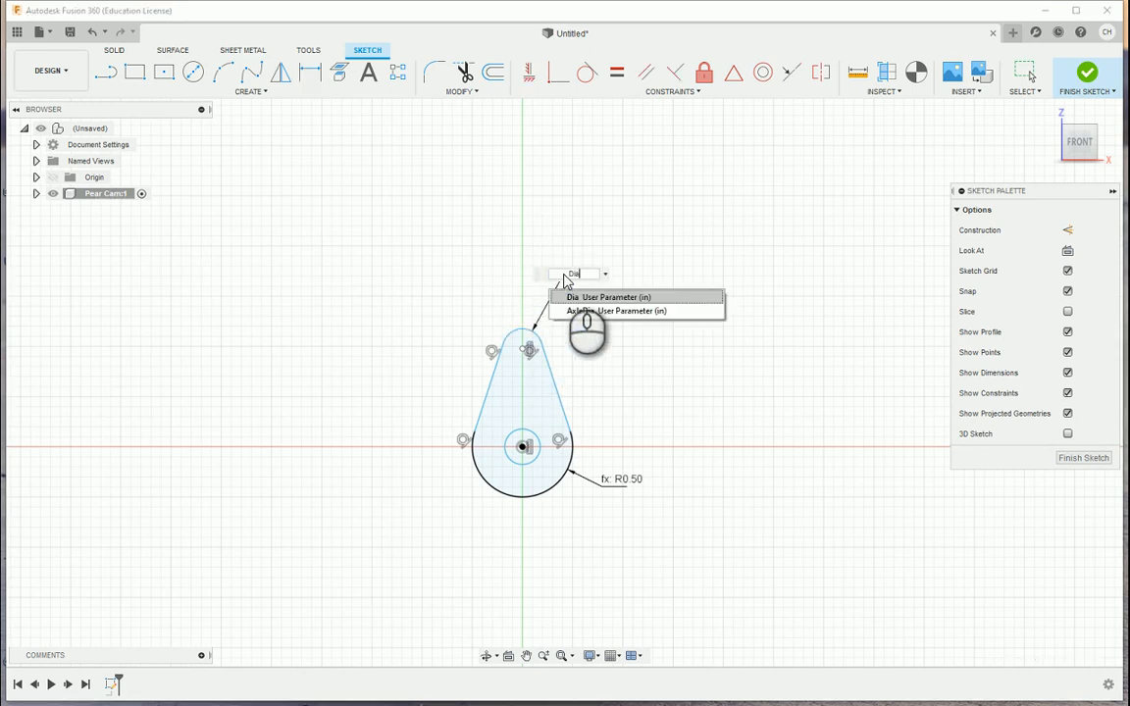
{"action": "type", "text": "/8"}
{"action": "key", "text": "Return"}
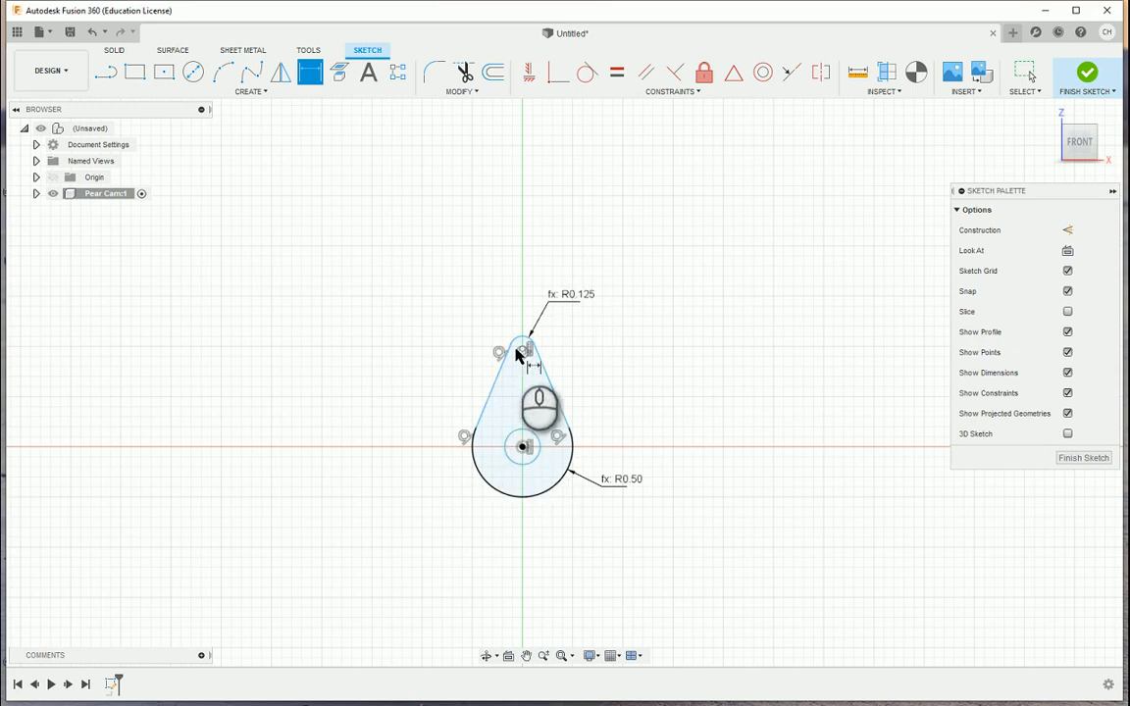
Step: Dimension the vertical distance between the top arc's centre and the origin as half of Dia, 0.50 in
{"action": "scroll", "coordinate": [520, 351], "scroll_direction": "up", "scroll_amount": 4}
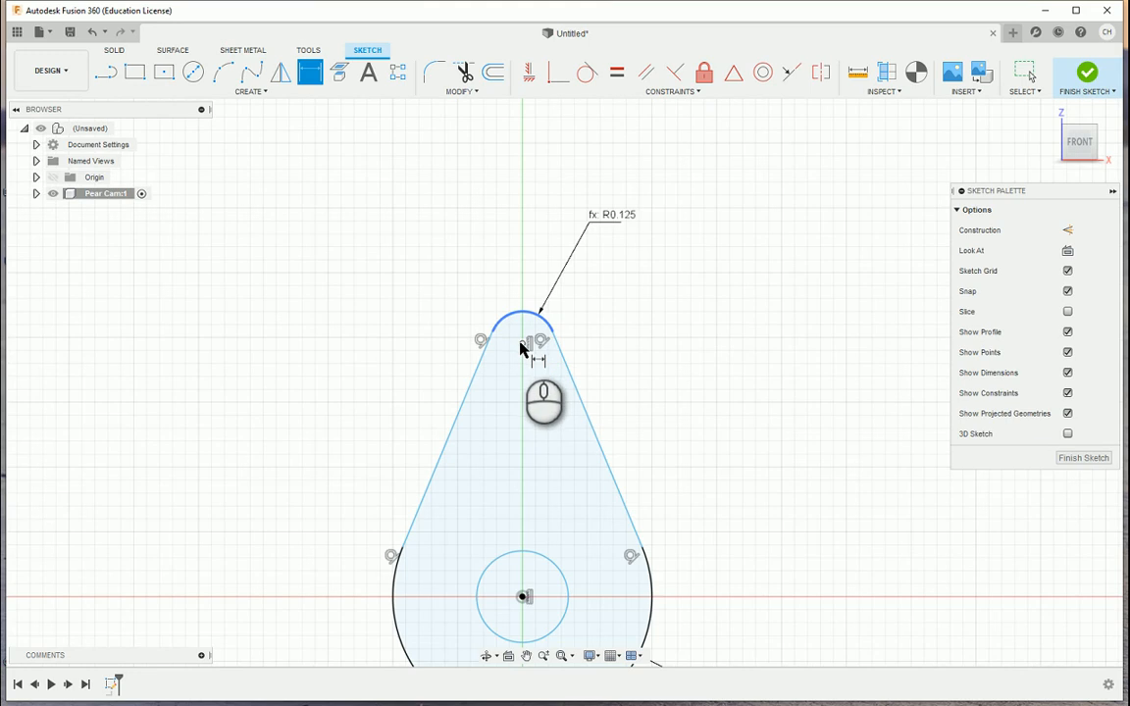
{"action": "mouse_move", "coordinate": [522, 349]}
{"action": "middle_mouse_down"}
{"action": "mouse_move", "coordinate": [509, 379]}
{"action": "mouse_move", "coordinate": [533, 288]}
{"action": "middle_mouse_up"}
{"action": "scroll", "coordinate": [533, 285], "scroll_direction": "up", "scroll_amount": 1}
{"action": "left_click", "coordinate": [545, 201]}
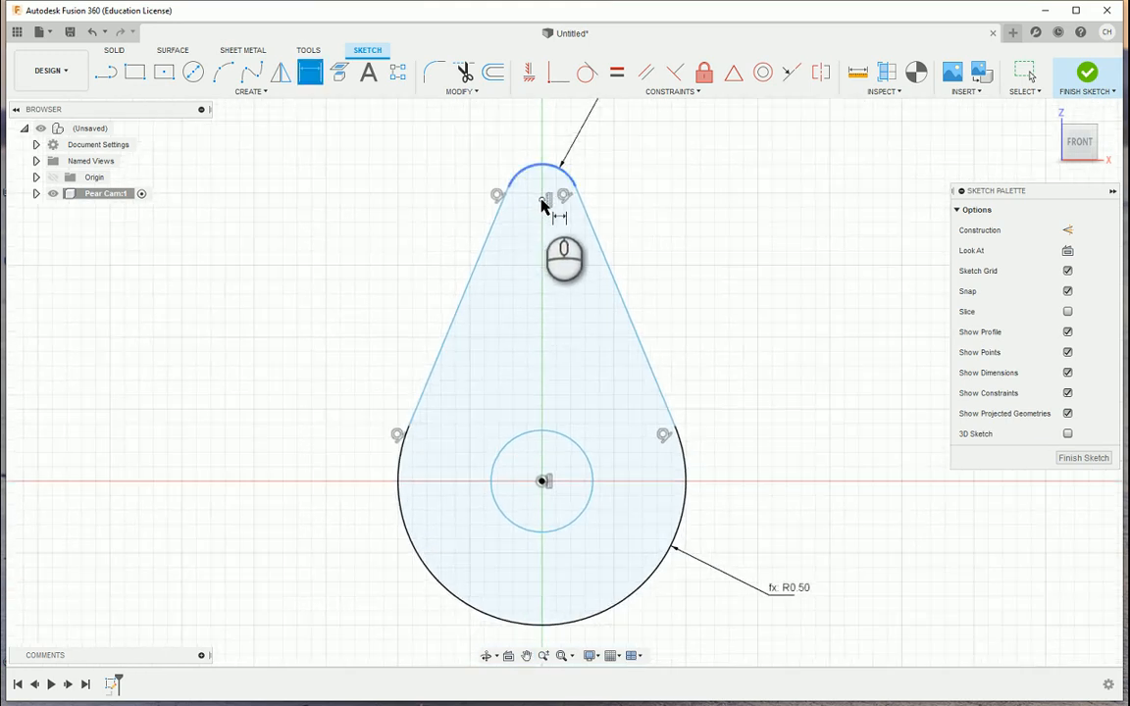
{"action": "left_click", "coordinate": [543, 480]}
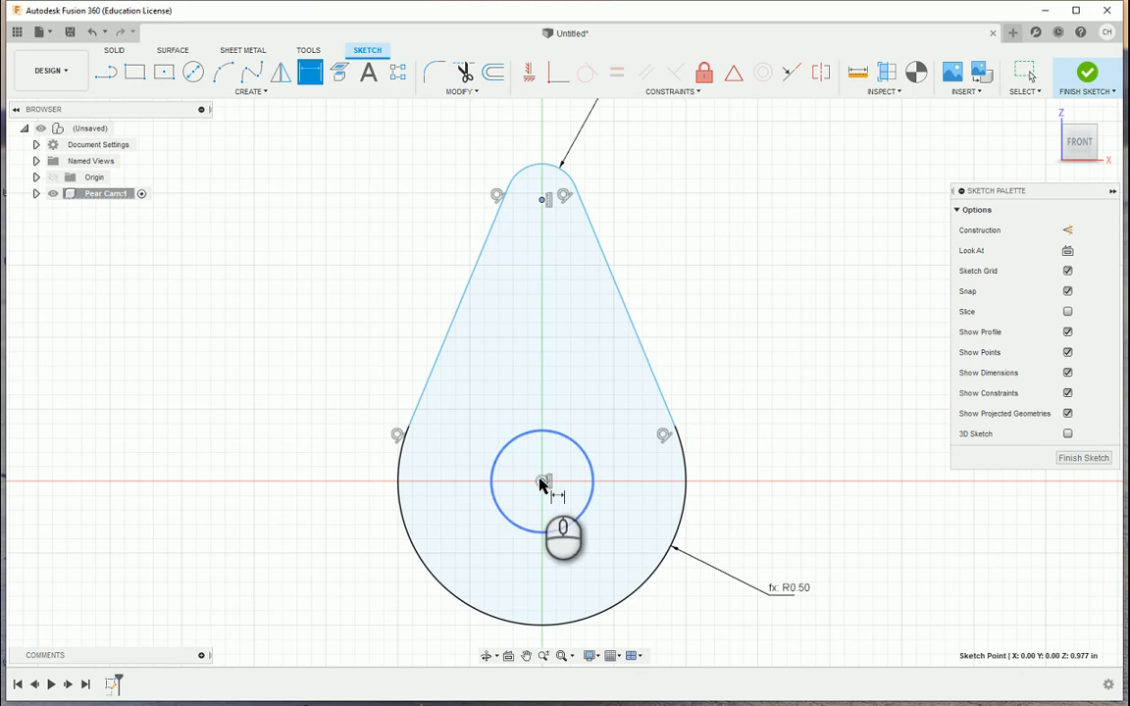
{"action": "left_click", "coordinate": [282, 343]}
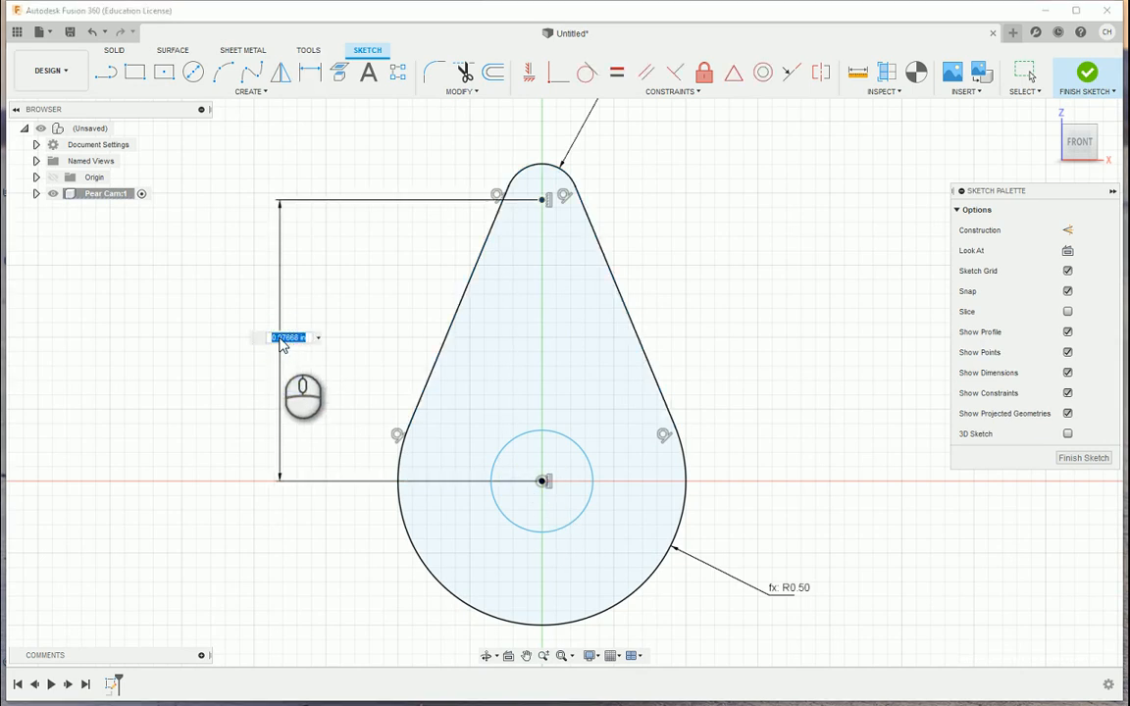
{"action": "type", "text": "Dia/2"}
{"action": "key", "text": "Return"}
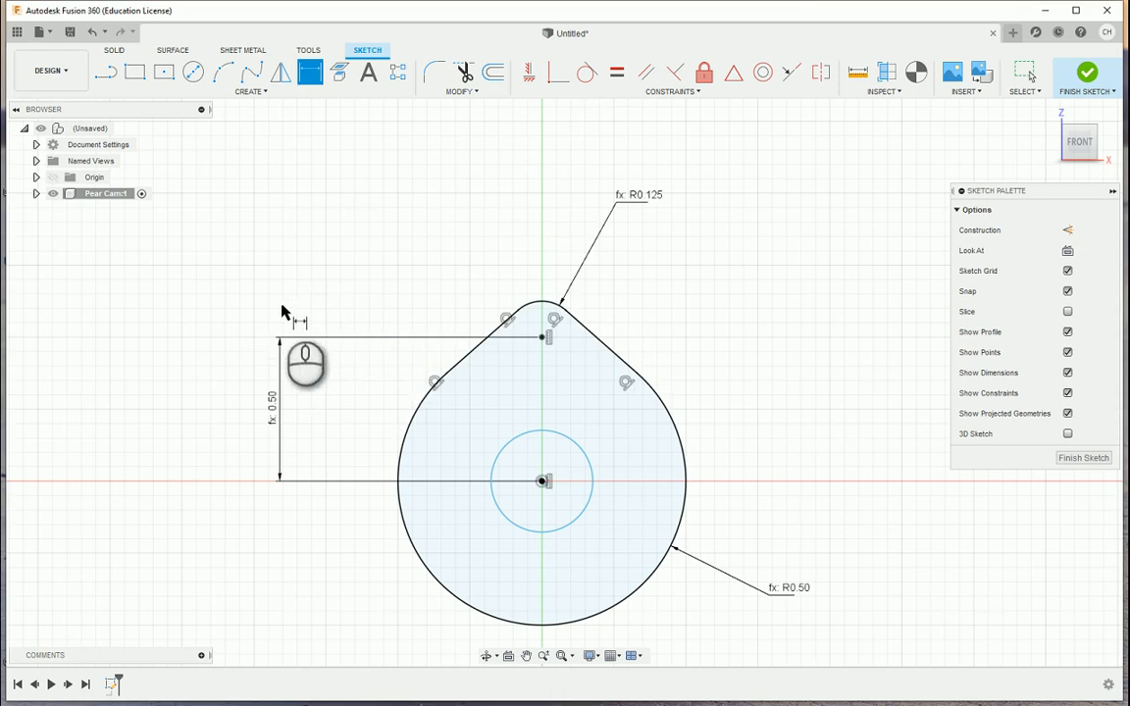
Step: Dimension the diameter of the central axle circle with the AxleDia parameter
{"action": "scroll", "coordinate": [282, 312], "scroll_direction": "down", "scroll_amount": 1}
{"action": "left_click", "coordinate": [517, 415]}
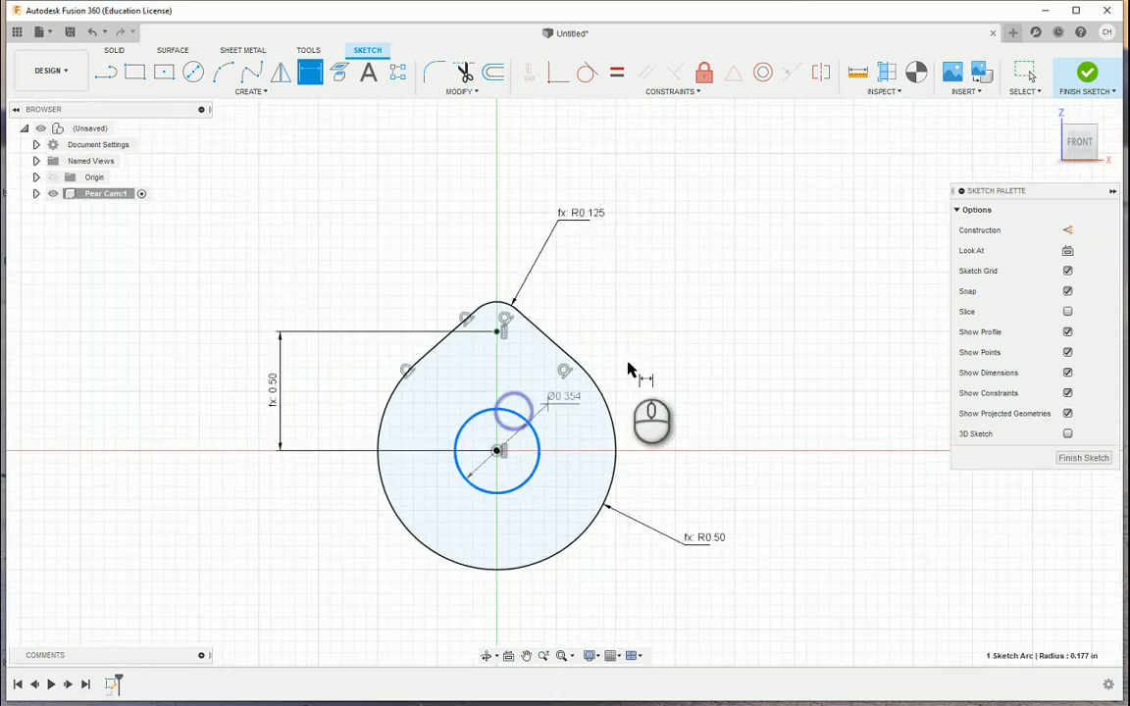
{"action": "left_click", "coordinate": [651, 335]}
{"action": "type", "text": "Axle"}
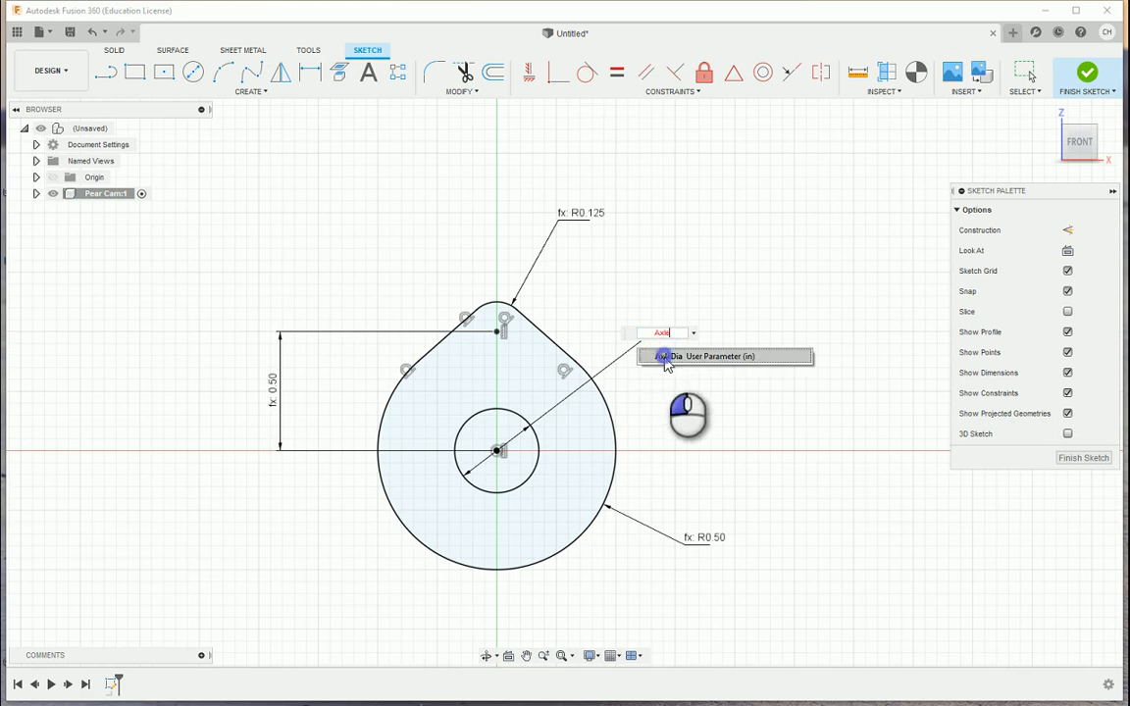
{"action": "left_click", "coordinate": [665, 356]}
{"action": "left_click", "coordinate": [663, 363]}
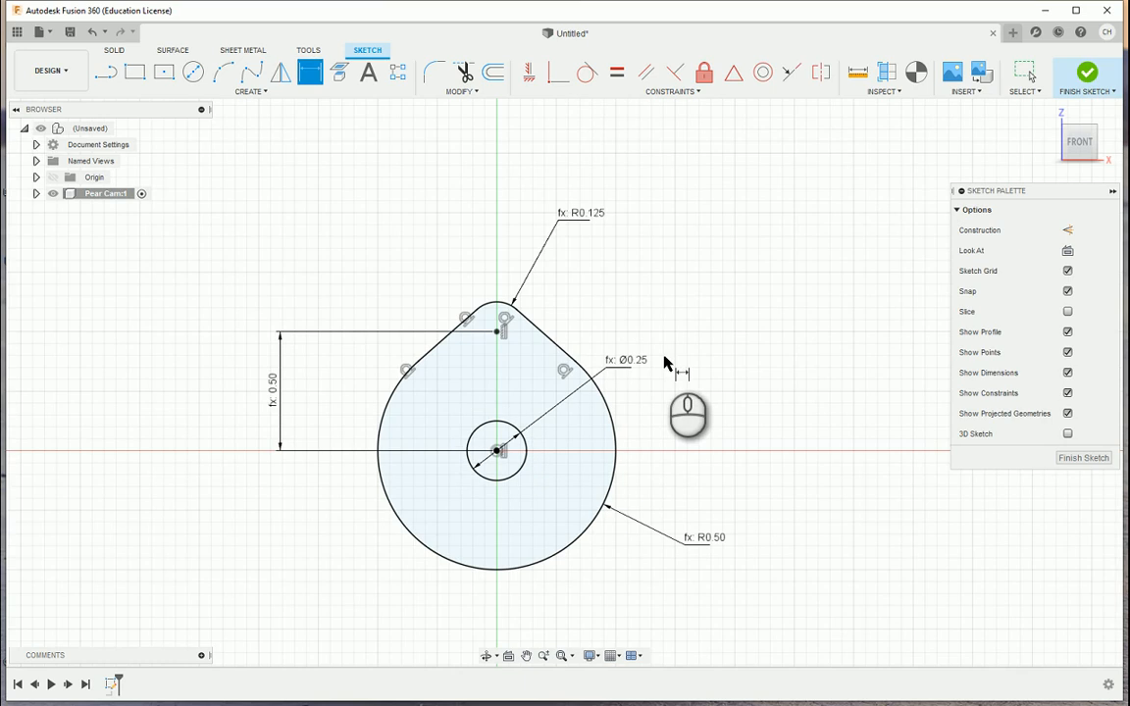
{"action": "scroll", "coordinate": [567, 416], "scroll_direction": "down", "scroll_amount": 1}
{"action": "scroll", "coordinate": [743, 310], "scroll_direction": "down", "scroll_amount": 1}
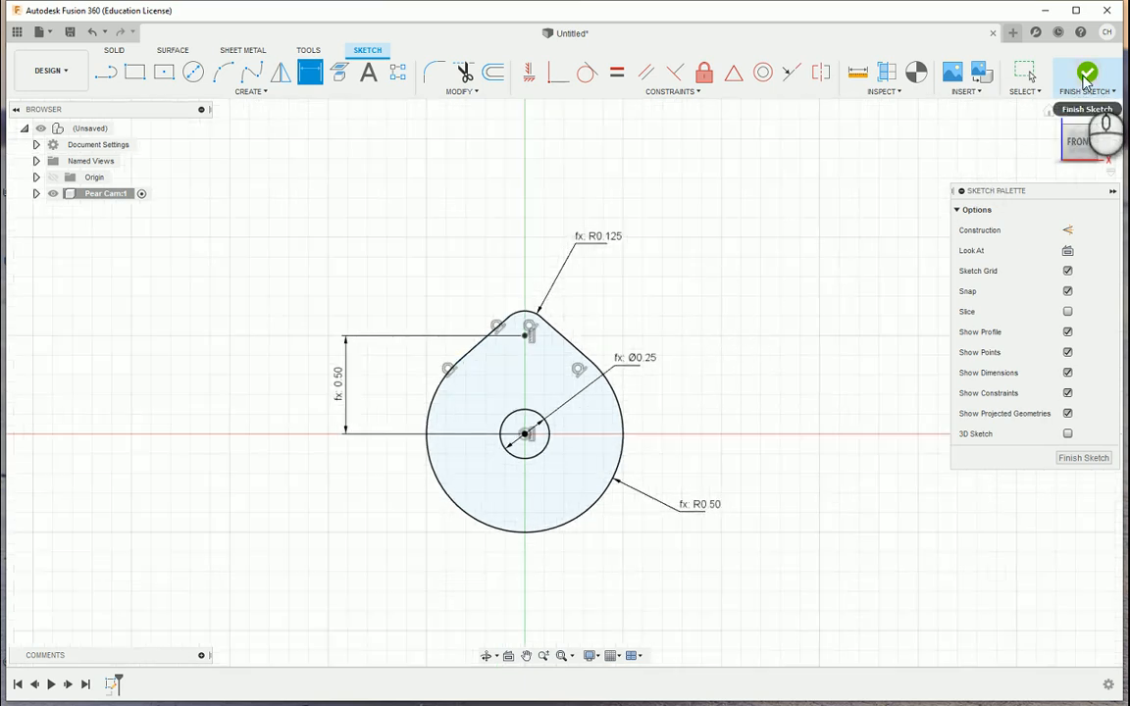
{"action": "left_click", "coordinate": [664, 273]}
{"action": "right_click", "coordinate": [664, 272]}
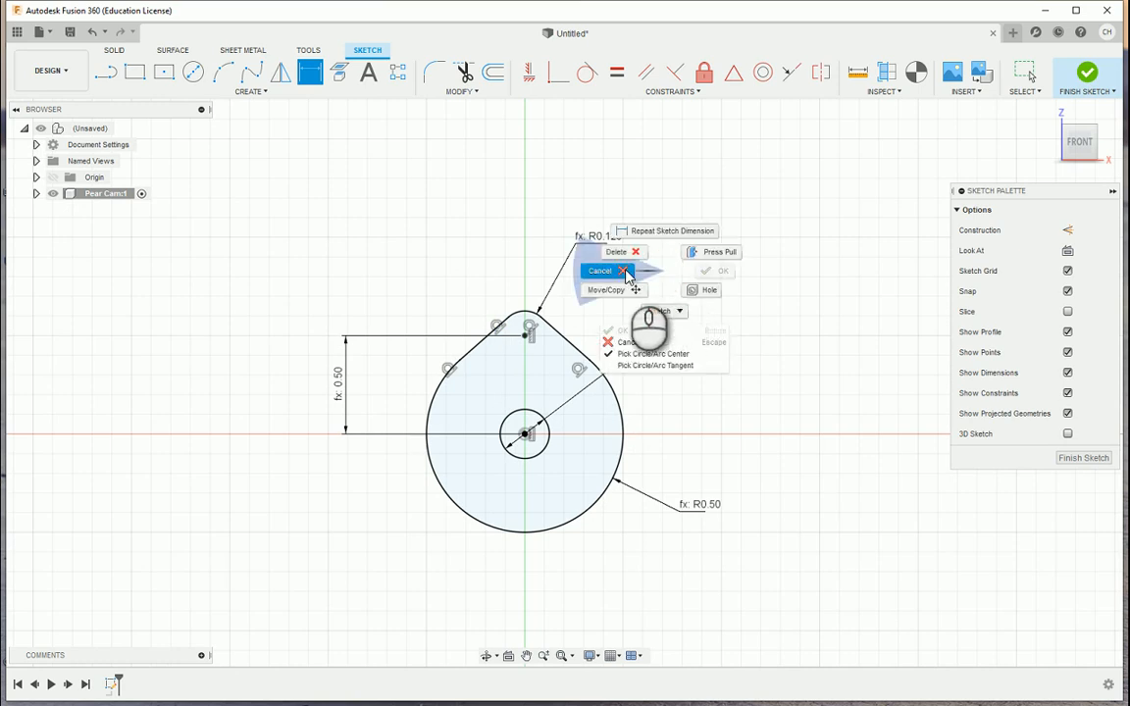
{"action": "left_click", "coordinate": [626, 272]}
Step: Try a Dia-driven radius of 0.25 in on the top arc, and set it back to Dia/8
{"action": "double_click", "coordinate": [608, 247]}
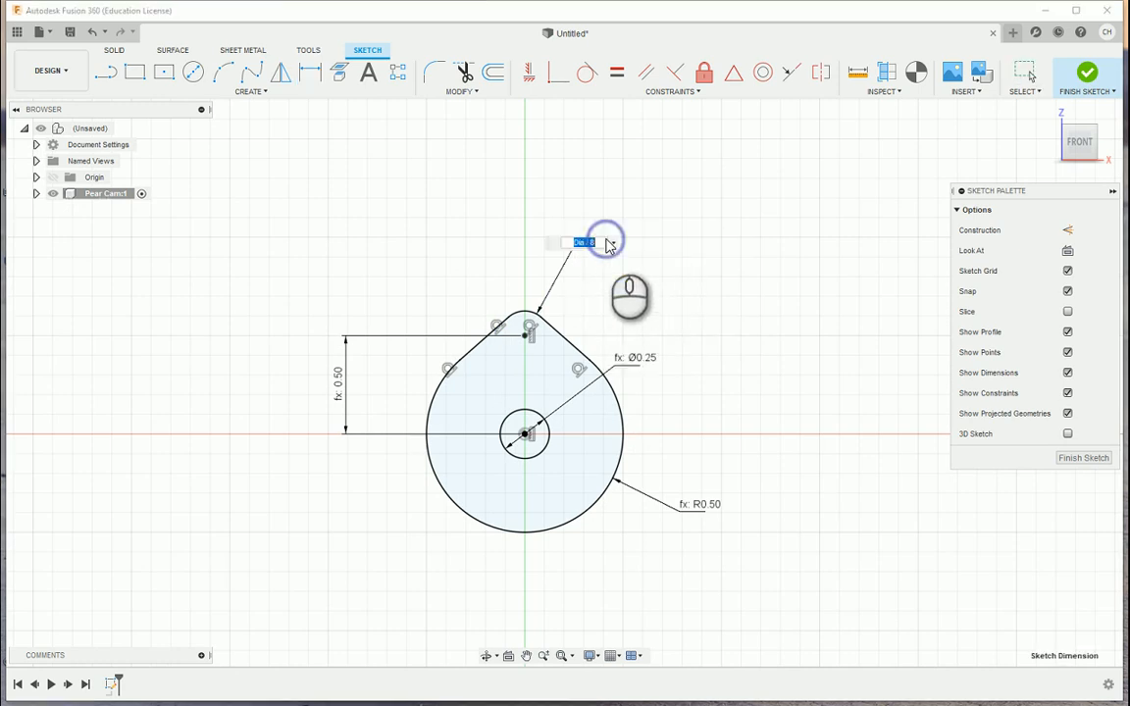
{"action": "left_click", "coordinate": [600, 245]}
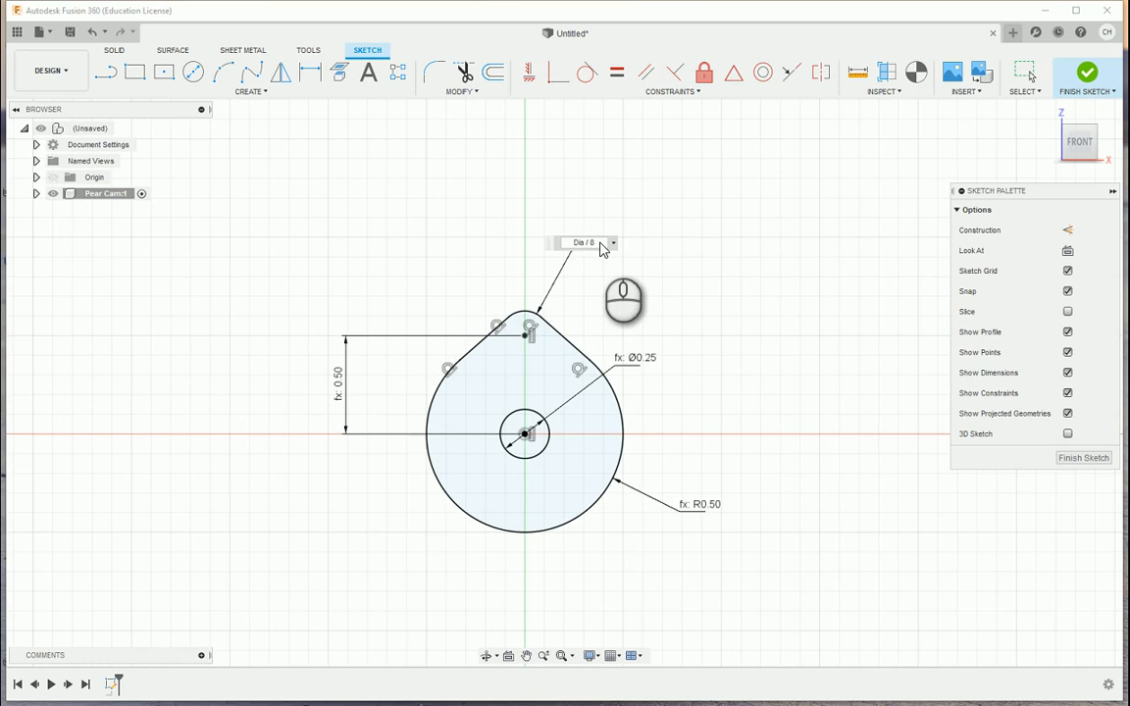
{"action": "key", "text": "Return"}
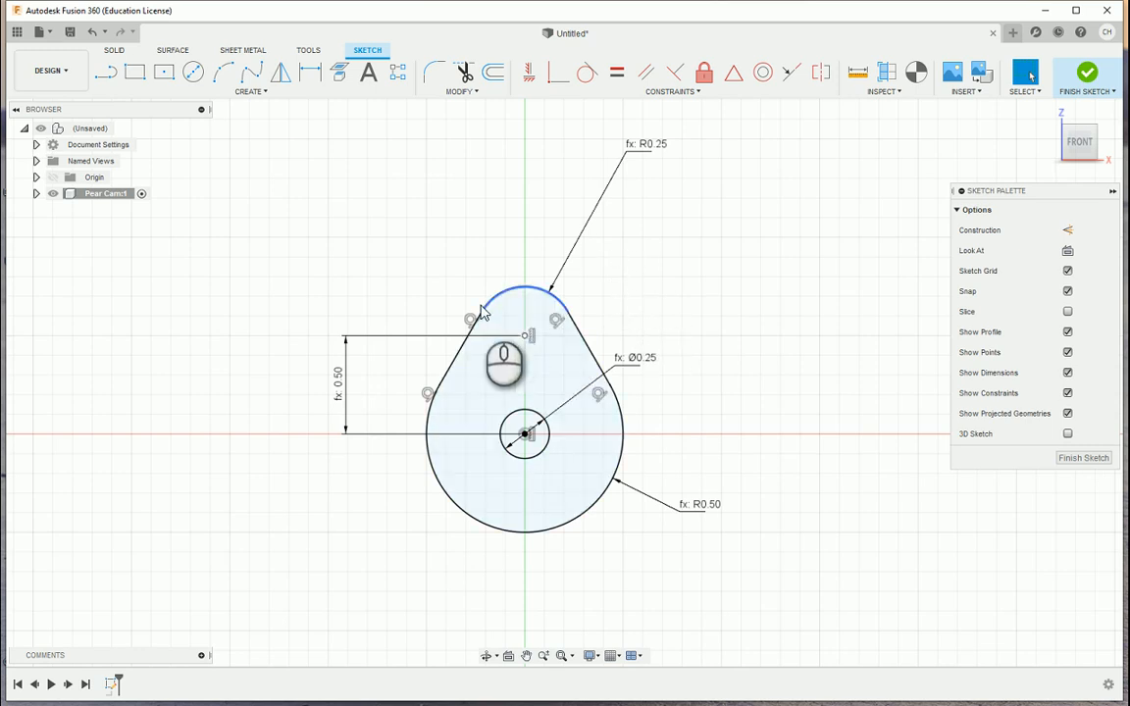
{"action": "double_click", "coordinate": [654, 146]}
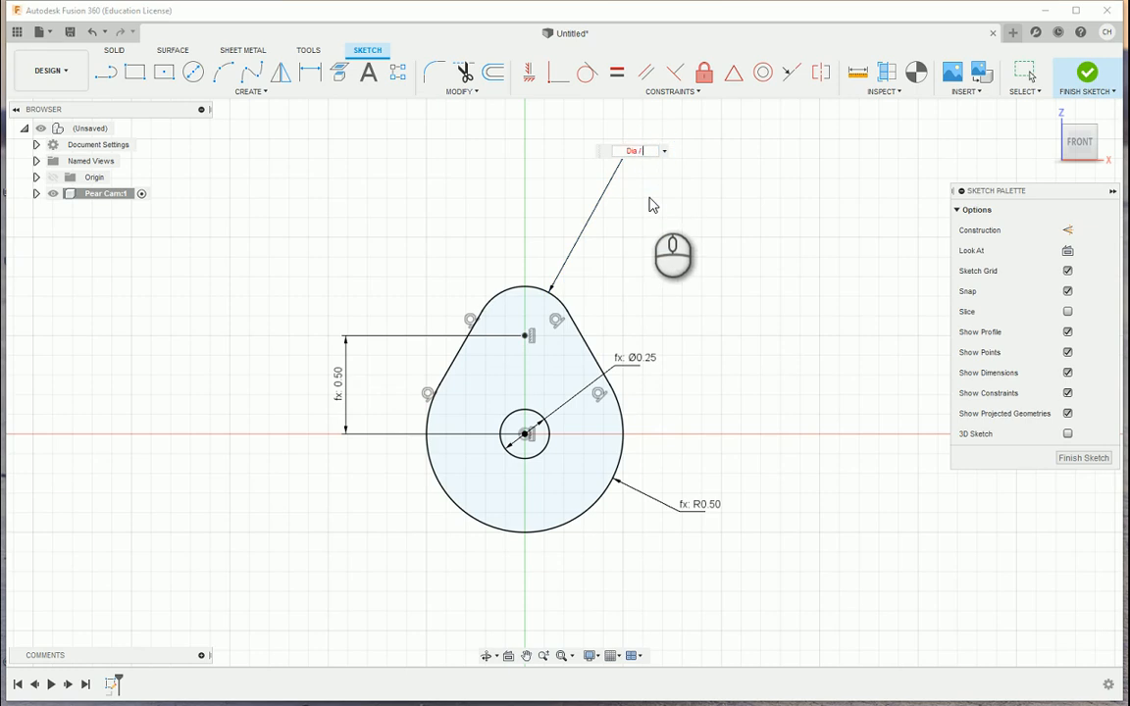
{"action": "type", "text": "8"}
{"action": "key", "text": "Return"}
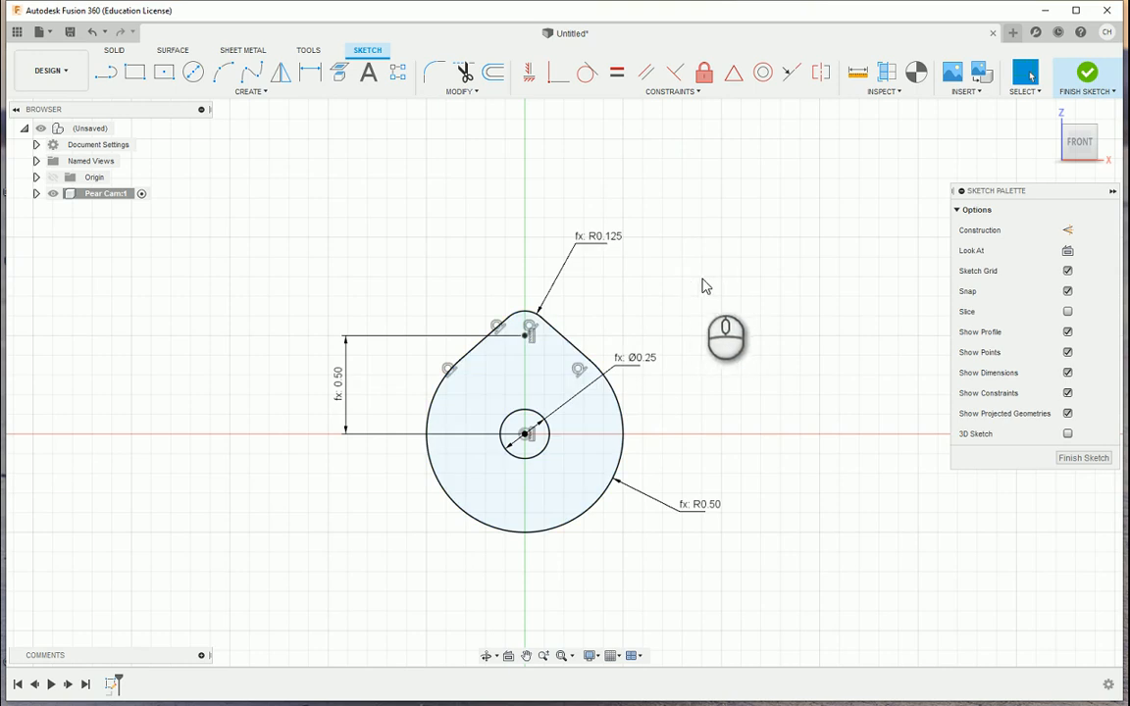
Step: Finish the sketch and extrude the cam profile, excluding the axle hole, as a new body with the Thk parameter as distance
{"action": "left_click", "coordinate": [1087, 78]}
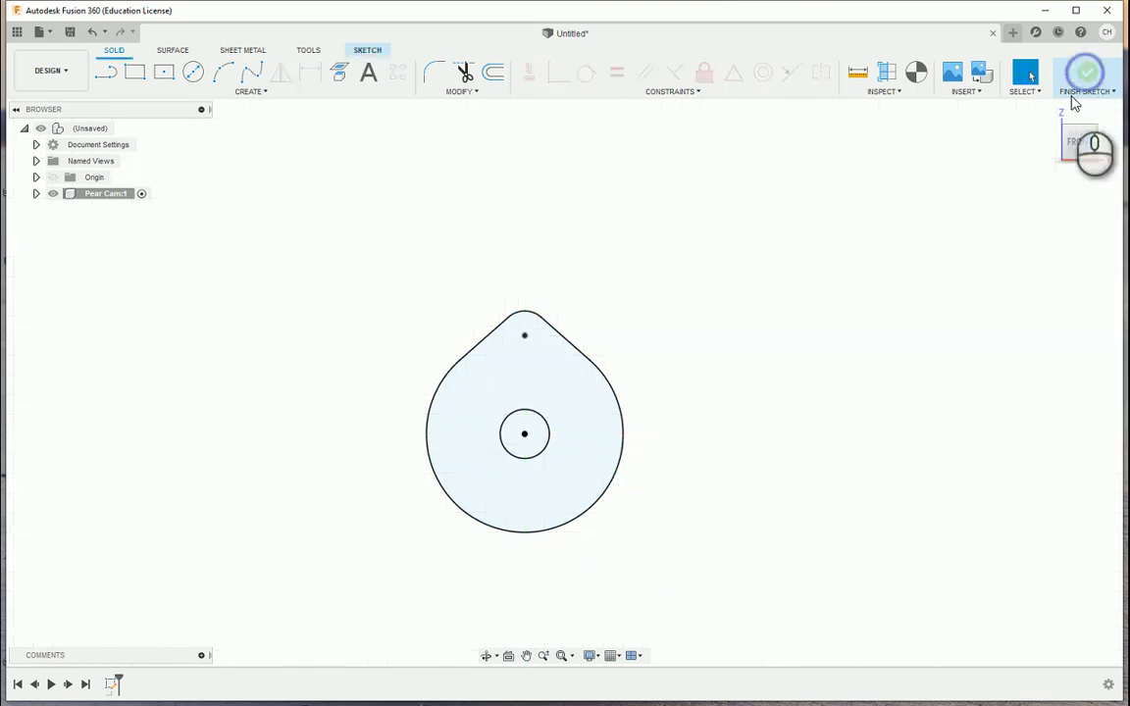
{"action": "middle_click_drag", "start_coordinate": [808, 189], "coordinate": [665, 178], "text": "shift"}
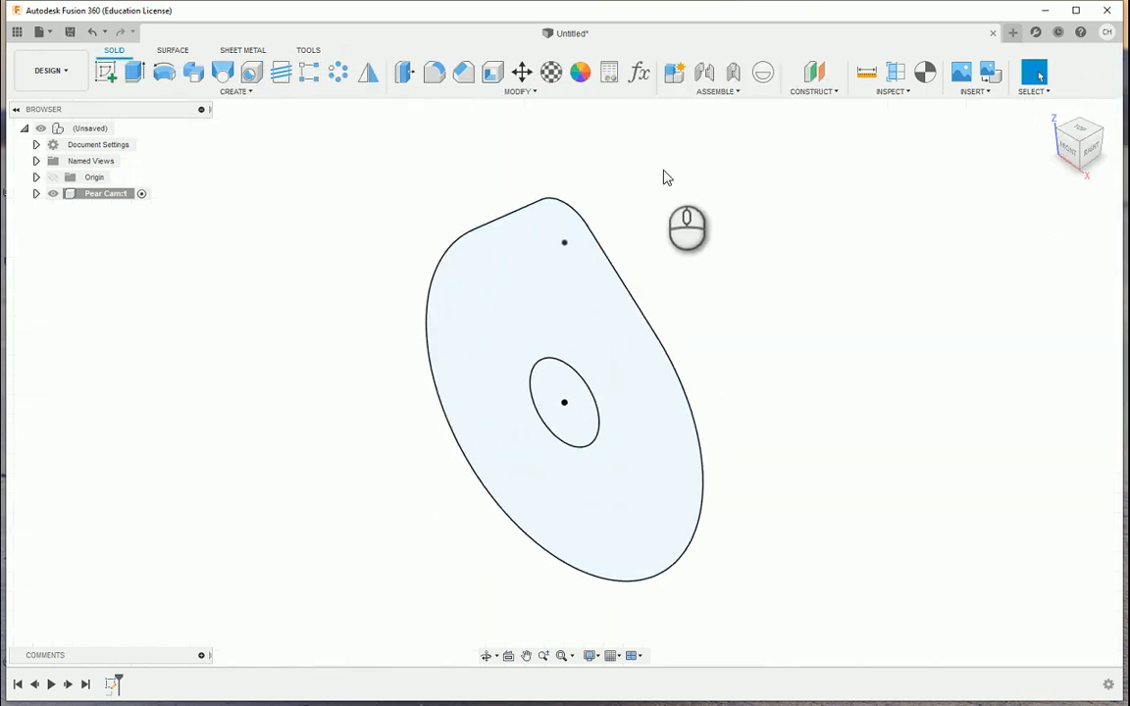
{"action": "left_click", "coordinate": [135, 72]}
{"action": "left_click", "coordinate": [490, 273]}
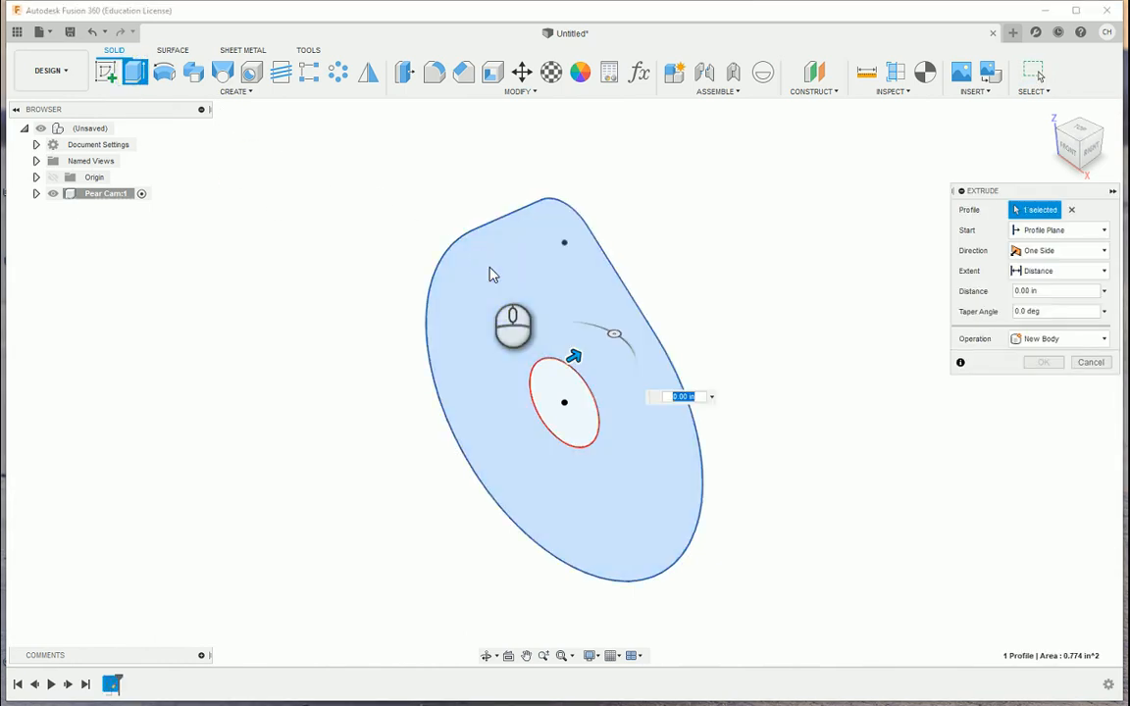
{"action": "type", "text": "Thk"}
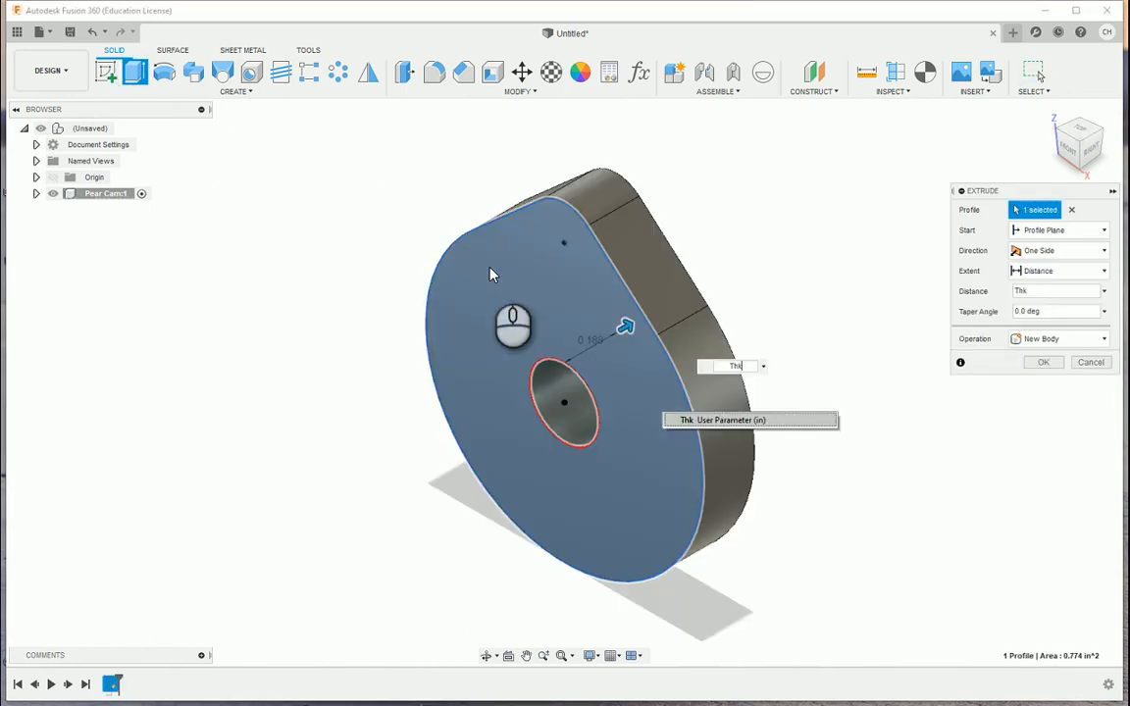
{"action": "key", "text": "Return"}
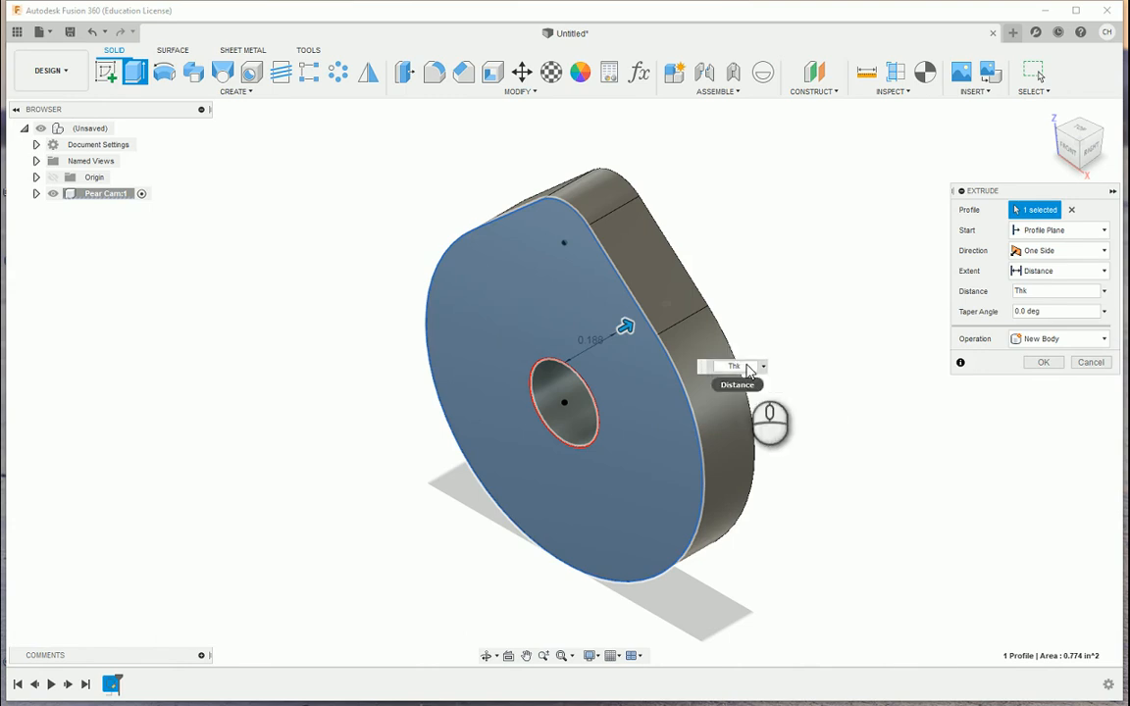
{"action": "key", "text": "Return"}
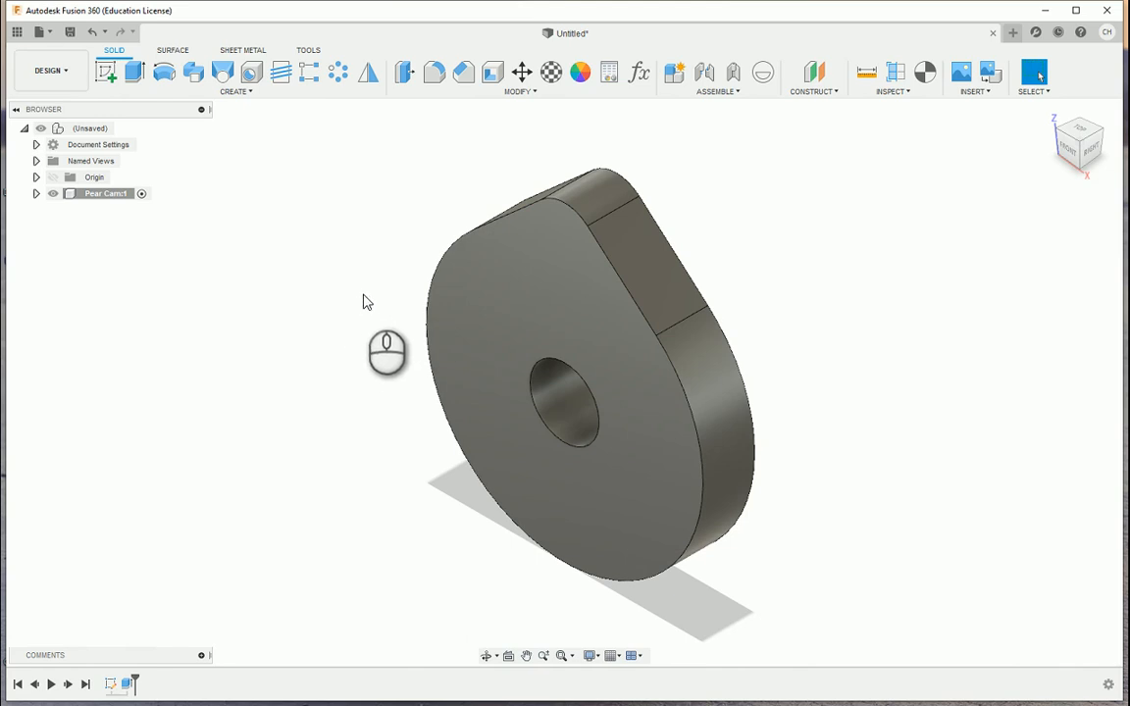
Step: Try a value of 2.0 in for the Dia user parameter, with the parameters table moved clear of the cam
{"action": "left_click", "coordinate": [637, 77]}
{"action": "left_click_drag", "start_coordinate": [526, 182], "coordinate": [523, 491]}
{"action": "scroll", "coordinate": [521, 326], "scroll_direction": "down", "scroll_amount": 4}
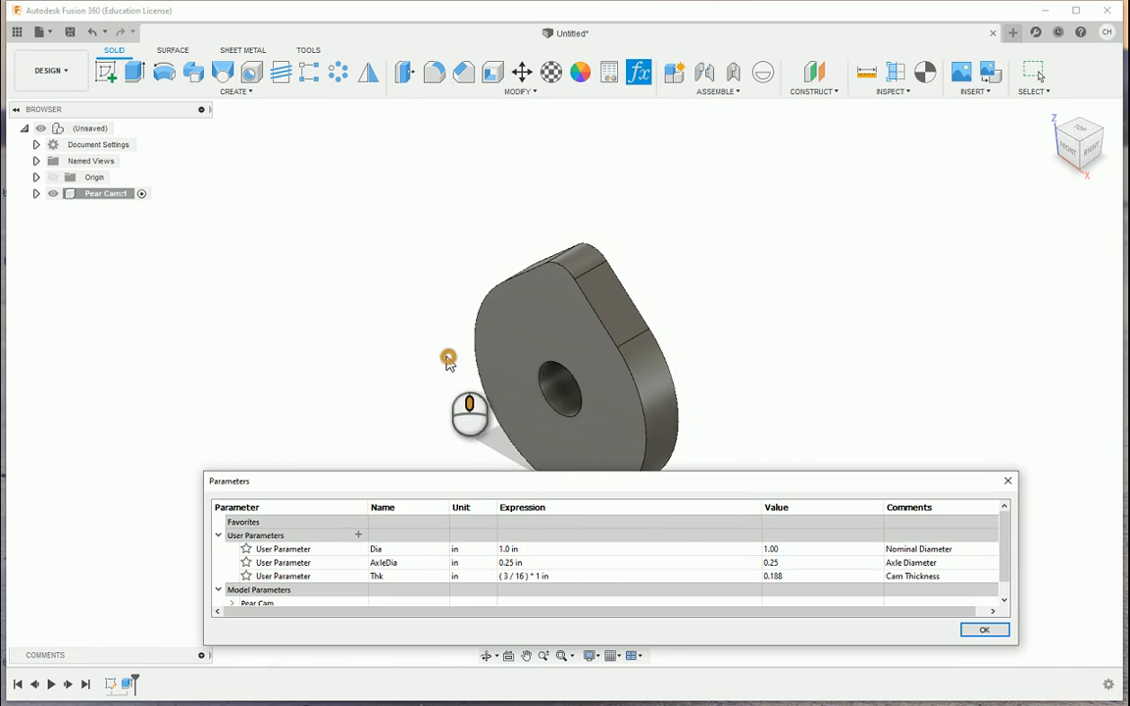
{"action": "middle_click_drag", "start_coordinate": [448, 358], "coordinate": [476, 235]}
{"action": "scroll", "coordinate": [472, 252], "scroll_direction": "up", "scroll_amount": 1}
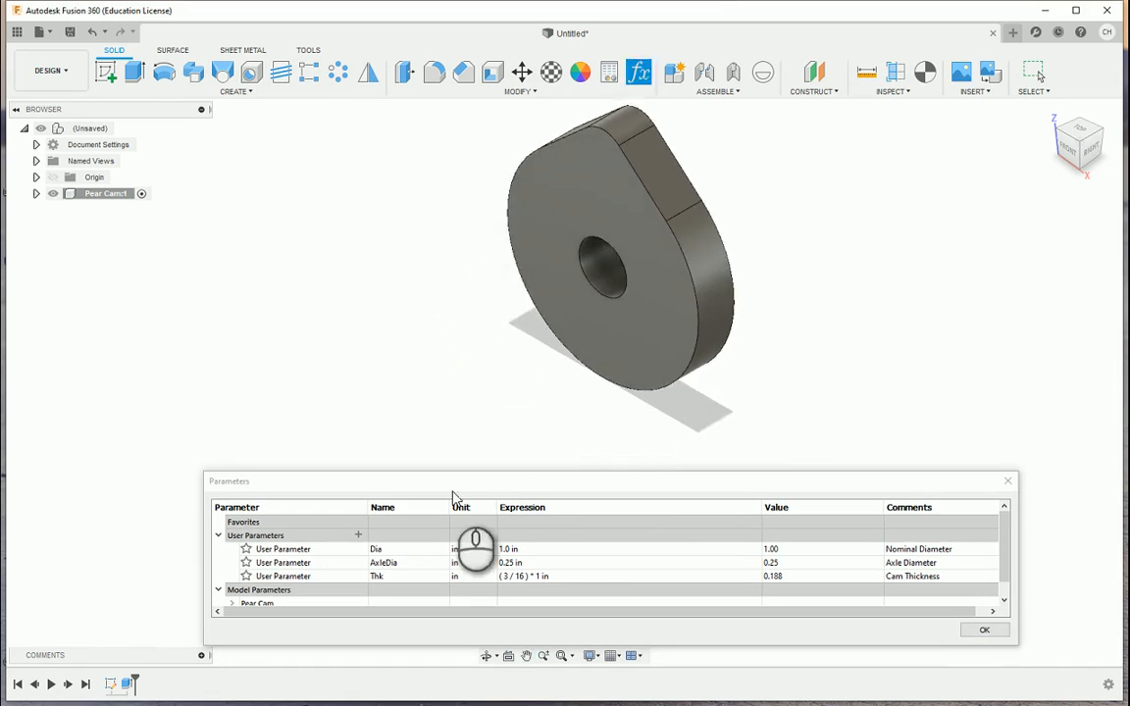
{"action": "double_click", "coordinate": [508, 550]}
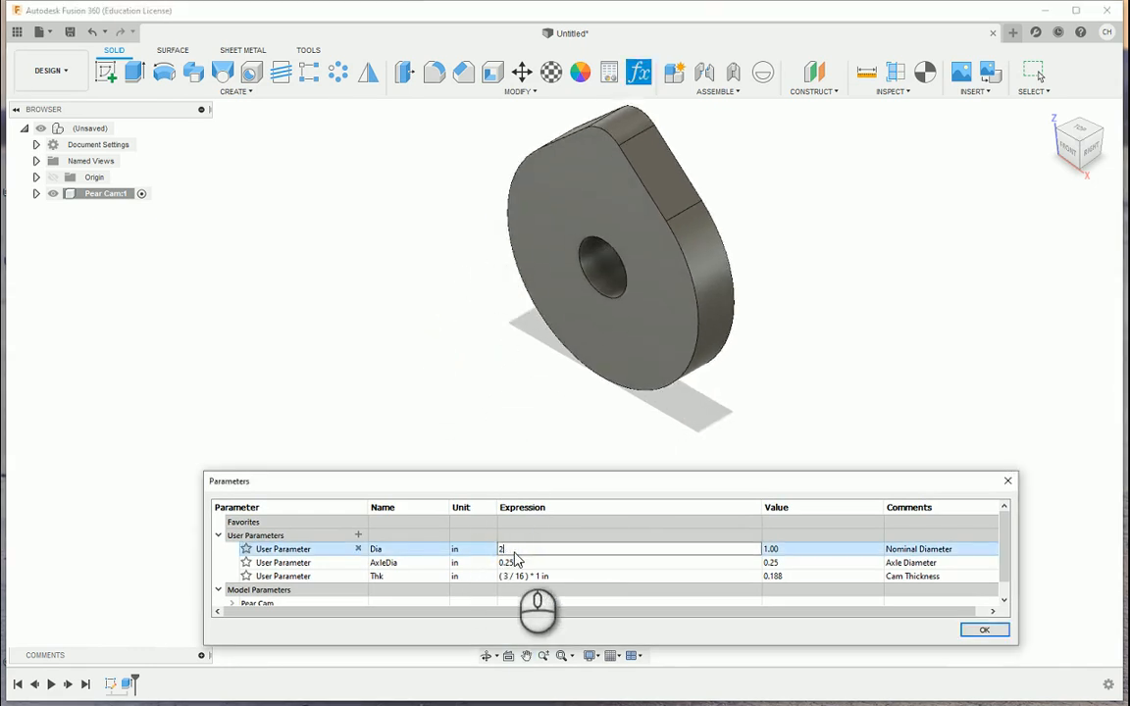
{"action": "type", "text": "2.0"}
{"action": "key", "text": "Return"}
Step: Set the Dia user parameter to 1.5 in and close the parameters table
{"action": "scroll", "coordinate": [416, 373], "scroll_direction": "down", "scroll_amount": 2}
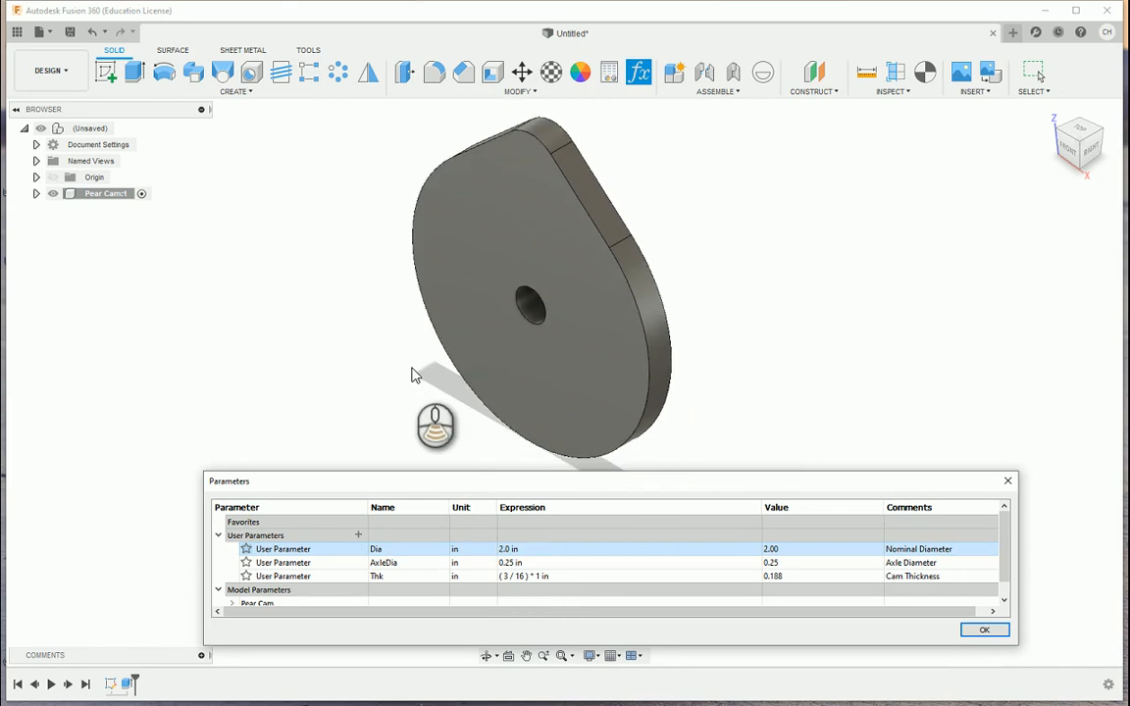
{"action": "middle_click_drag", "start_coordinate": [416, 373], "coordinate": [390, 361]}
{"action": "double_click", "coordinate": [522, 550]}
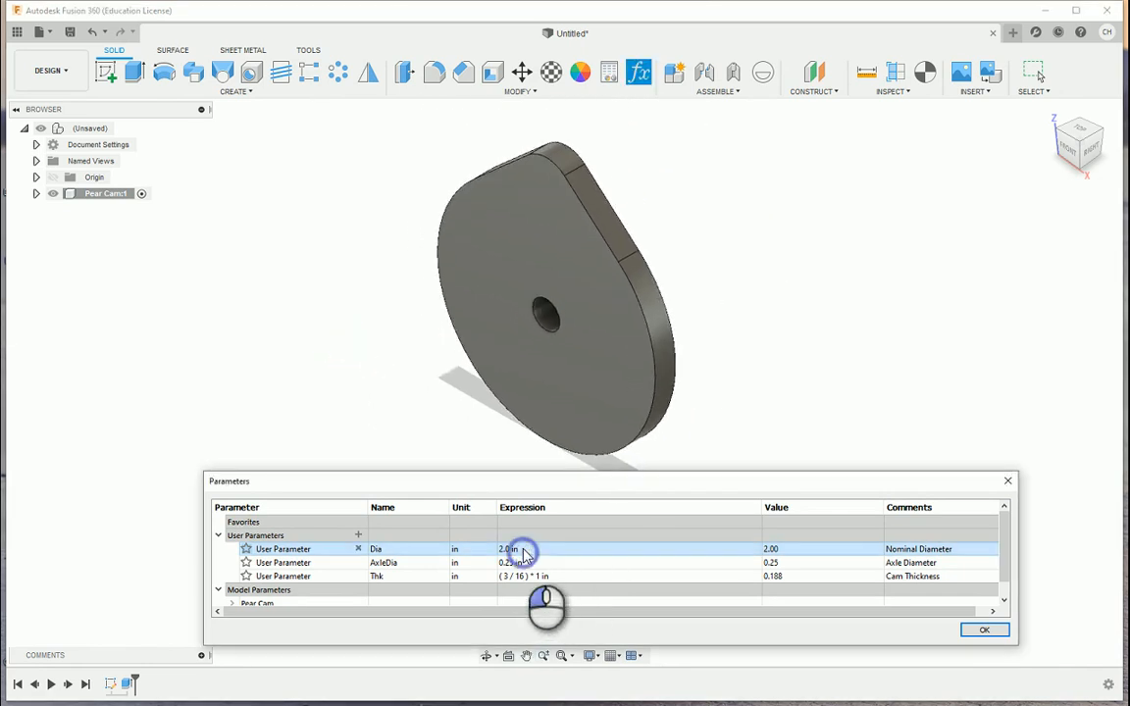
{"action": "type", "text": "1.5"}
{"action": "key", "text": "Return"}
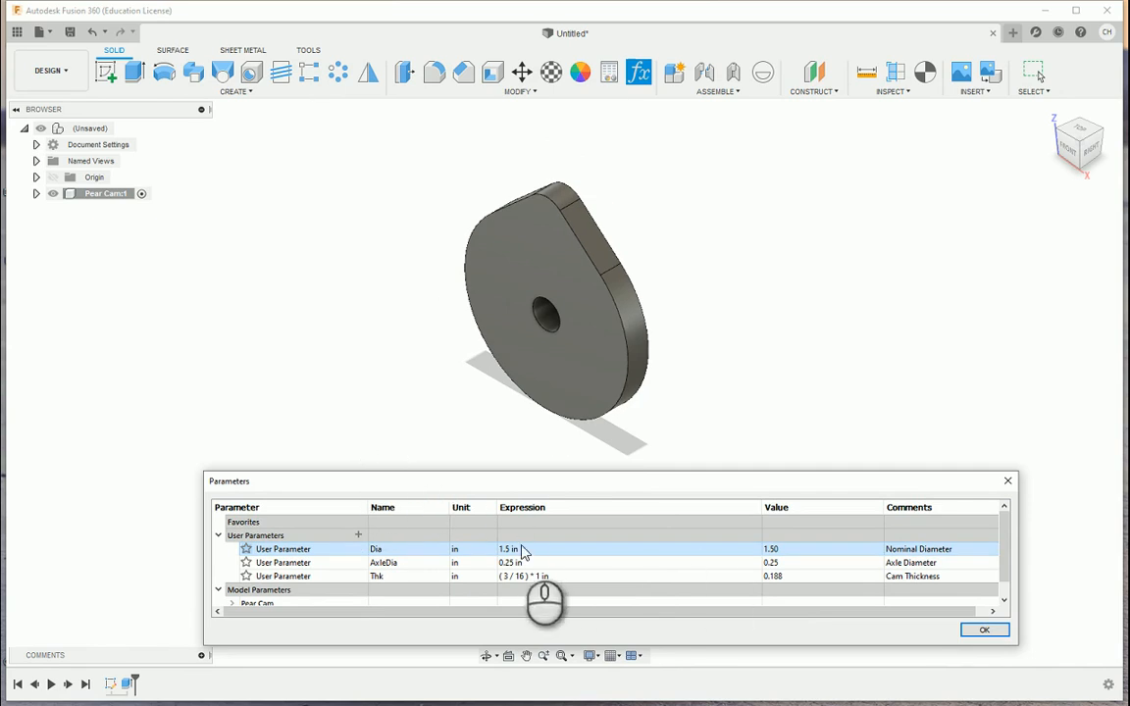
{"action": "left_click", "coordinate": [969, 630]}
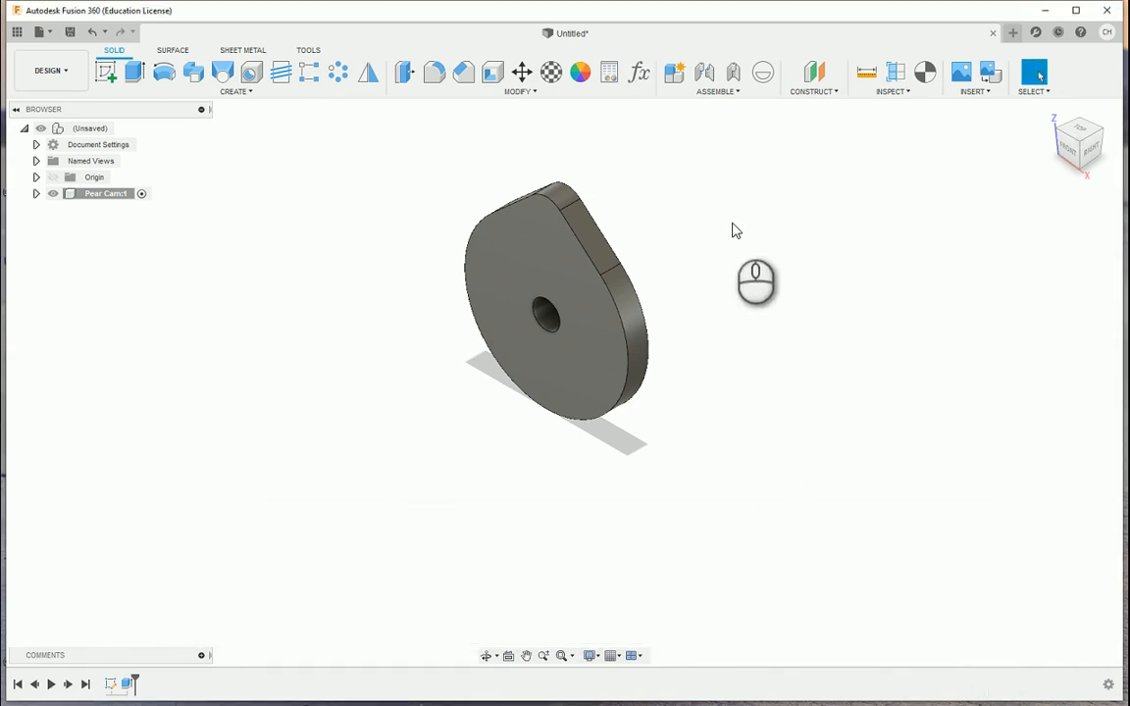
{"action": "middle_click_drag", "start_coordinate": [666, 242], "coordinate": [762, 269]}
{"action": "scroll", "coordinate": [718, 282], "scroll_direction": "up", "scroll_amount": 3}
{"action": "scroll", "coordinate": [761, 267], "scroll_direction": "up", "scroll_amount": 1}
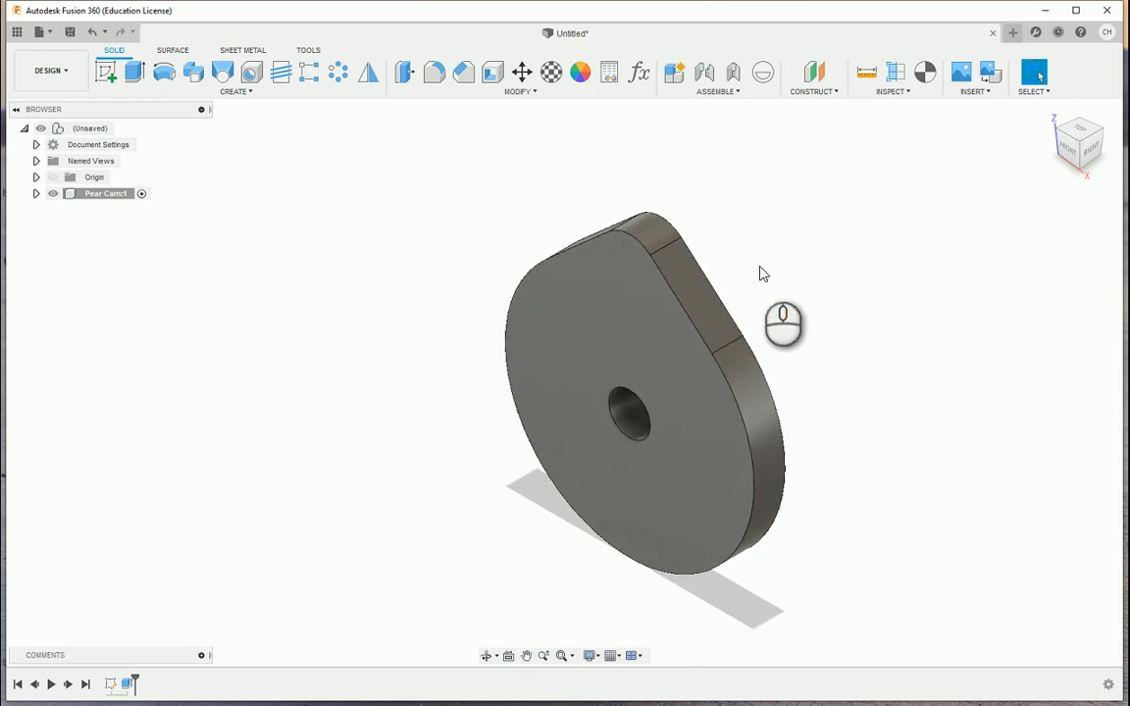
{"action": "middle_click_drag", "start_coordinate": [454, 281], "coordinate": [410, 267]}
{"action": "scroll", "coordinate": [410, 269], "scroll_direction": "down", "scroll_amount": 1}
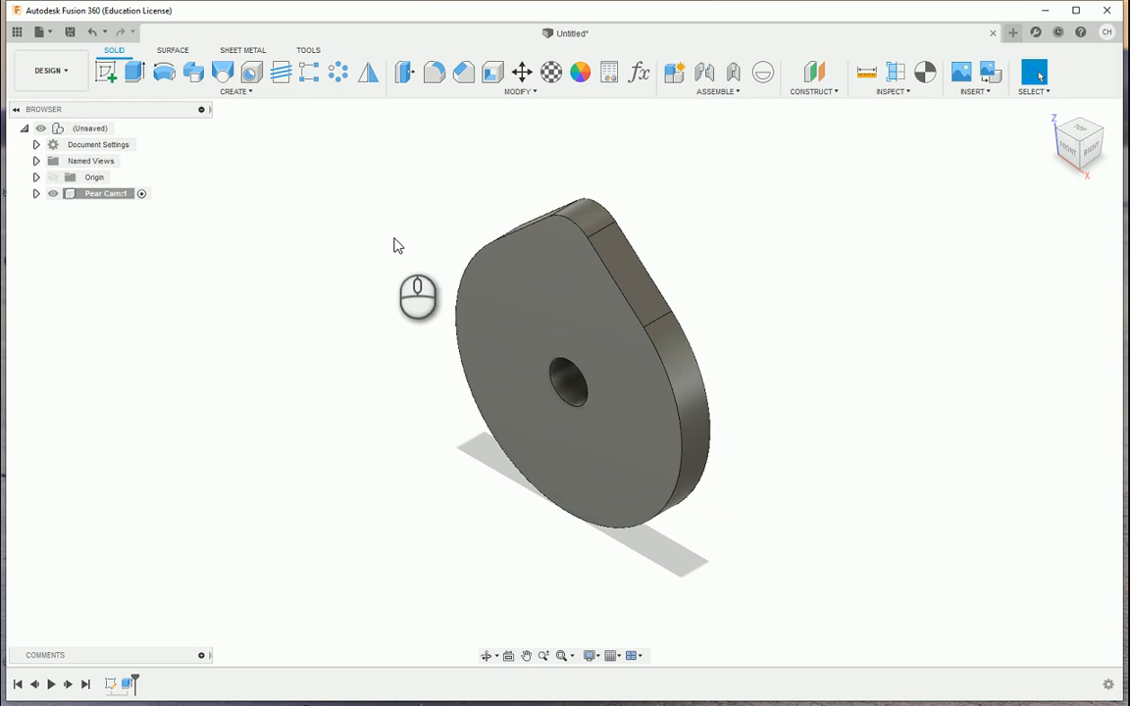